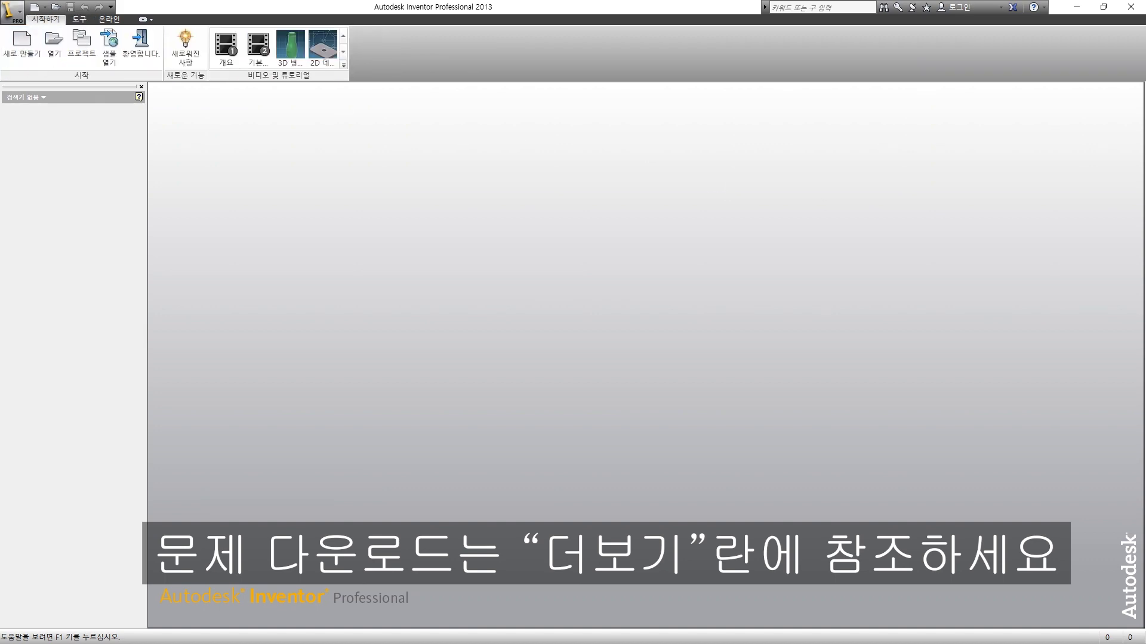
Create a new part and start a 2D sketch on the XY plane
key("ctrl+n")
double_click(832, 201)
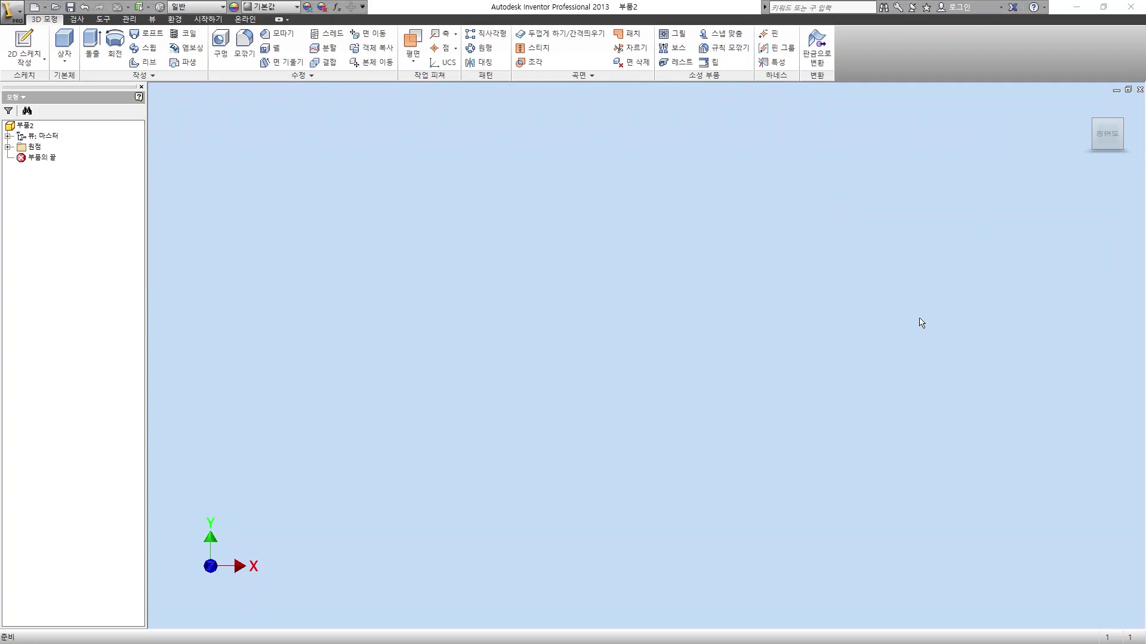
left_click(24, 47)
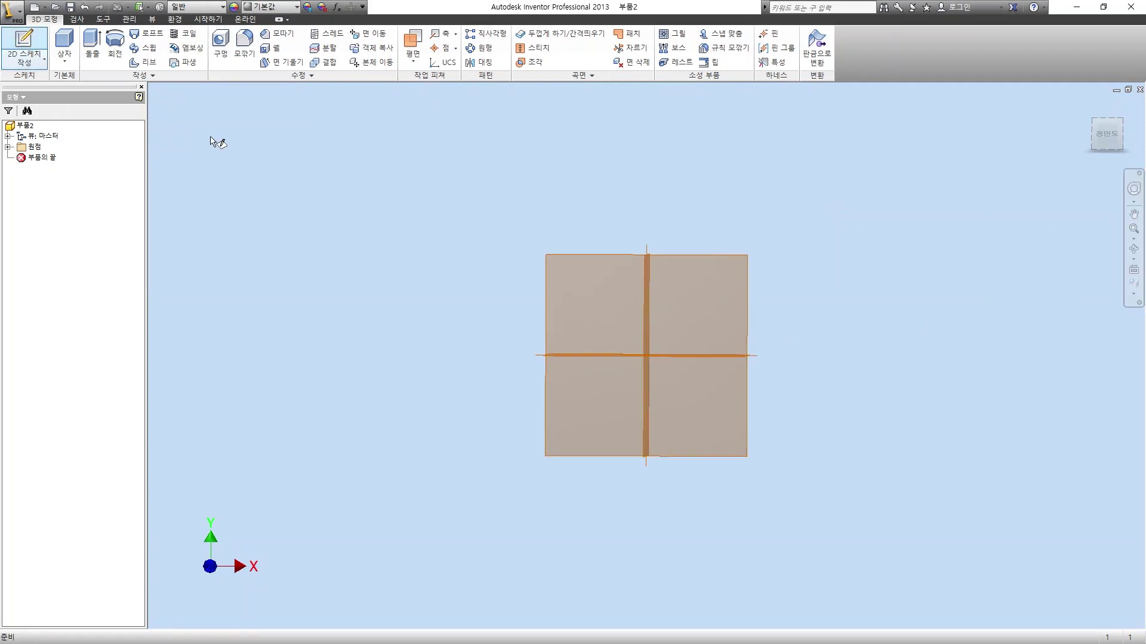
left_click(620, 200)
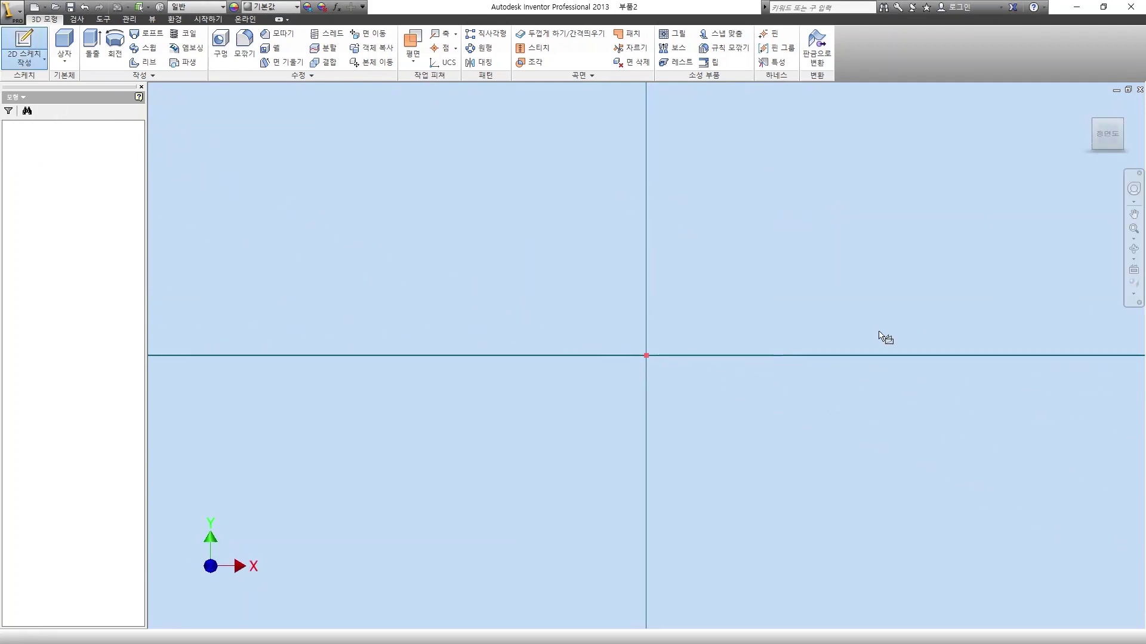
Sketch a centre-point rectangle about 26 mm wide, centred on the origin
left_click(96, 43)
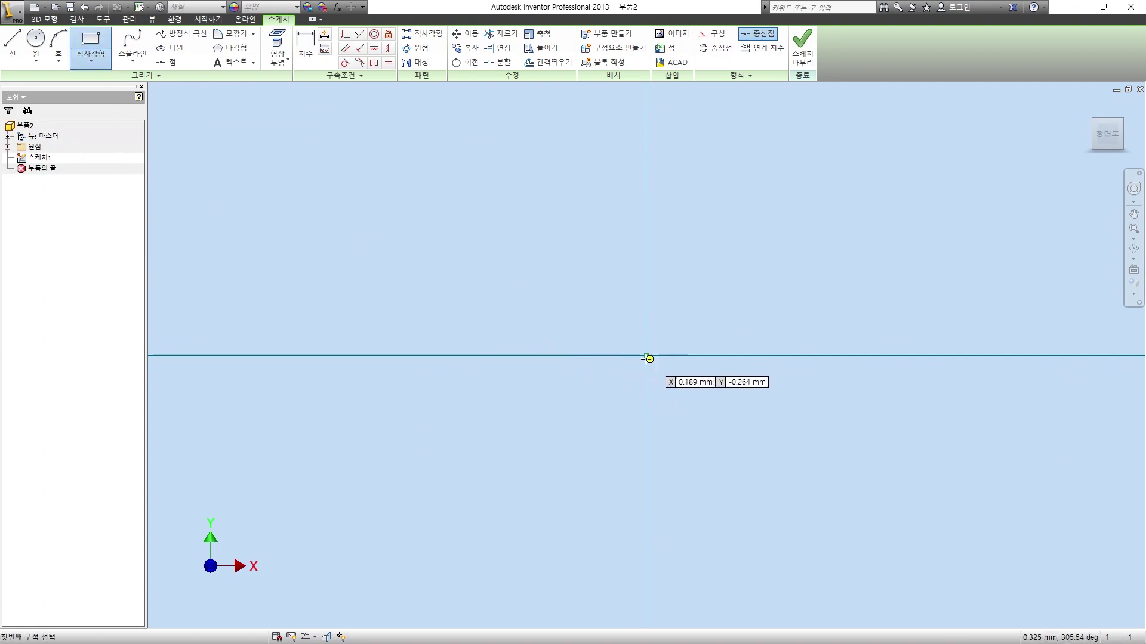
left_click(93, 63)
left_click(98, 127)
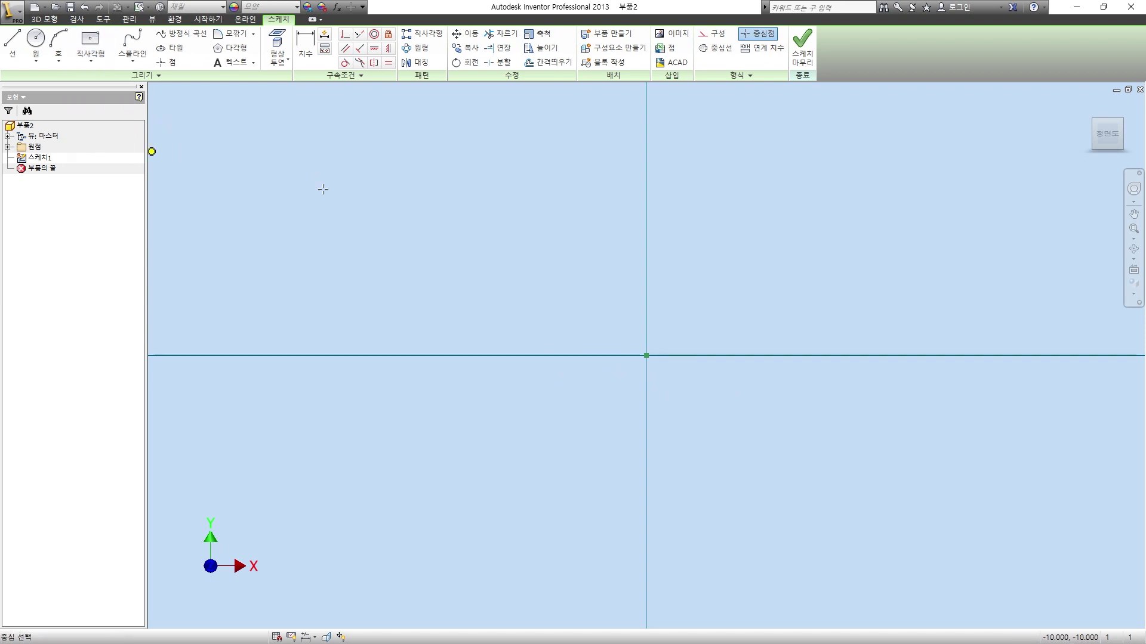
left_click(647, 356)
left_click(854, 217)
Dimension the rectangle's horizontal width to 130 mm
key("d")
left_click(769, 217)
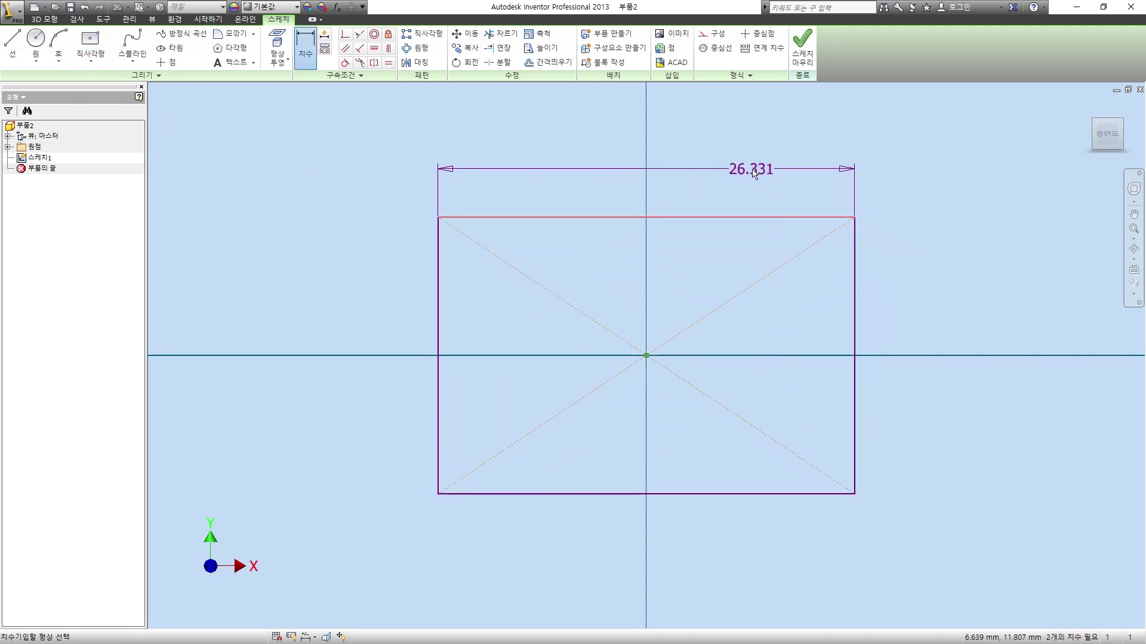
left_click(753, 173)
type("130")
key("Return")
Dimension the rectangle's vertical height to 98 mm
scroll(753, 203, "up", 6)
middle_click_drag(895, 262, 851, 317)
left_click(874, 281)
left_click(933, 278)
type("98")
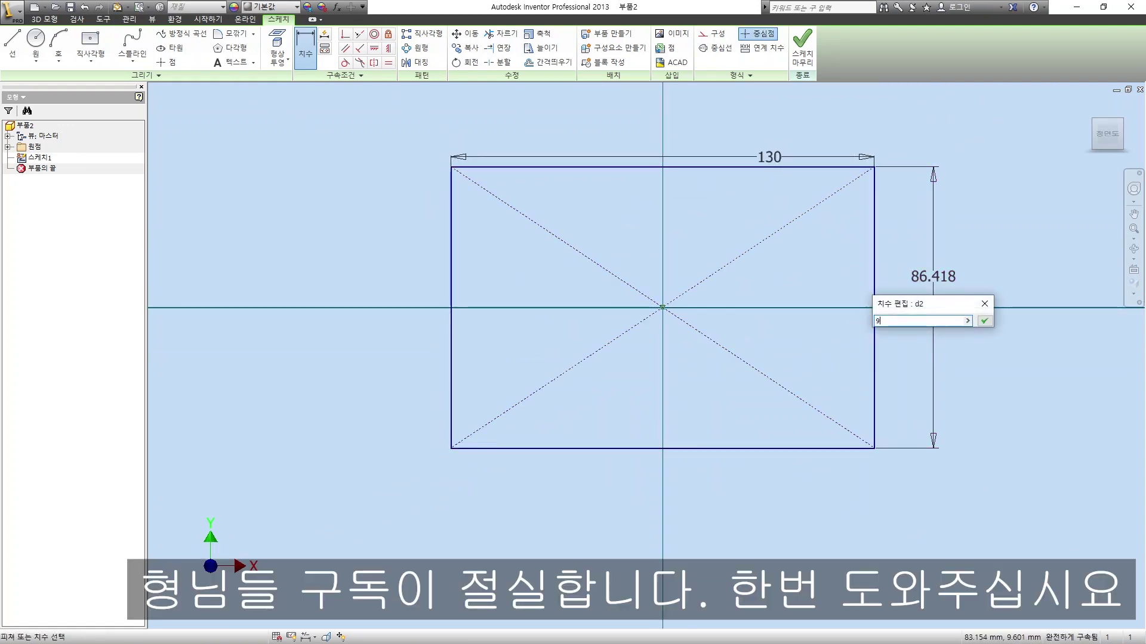
key("Return")
key("Escape")
left_click_drag(724, 396, 693, 255)
key("Escape")
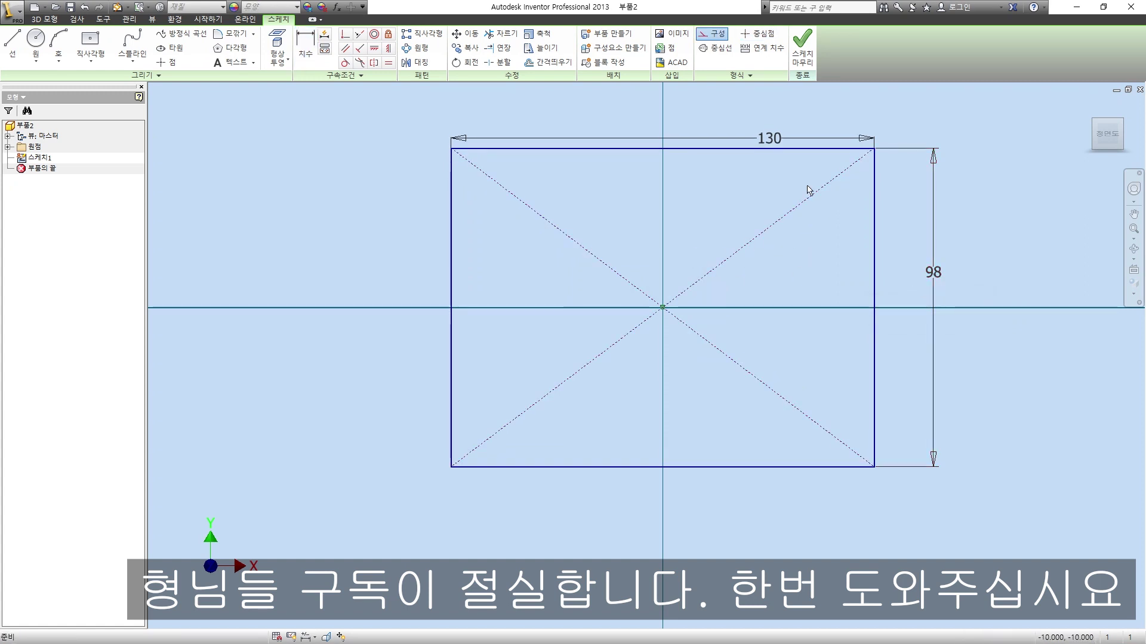
Finish the sketch and extrude the rectangle 10 mm to form the base plate
left_click(803, 52)
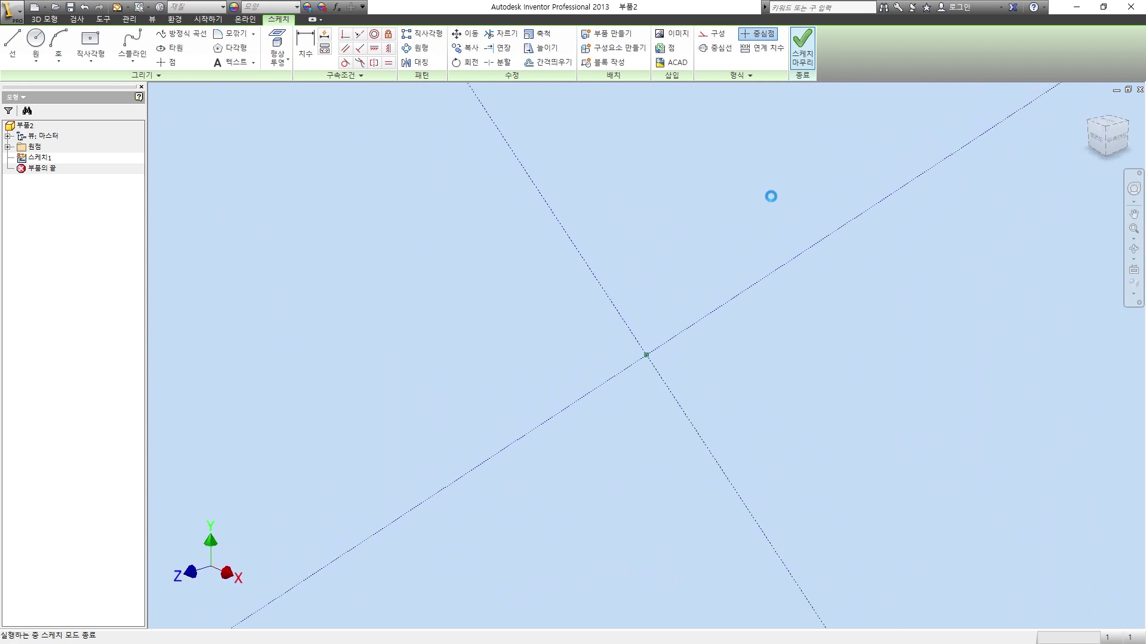
key("e")
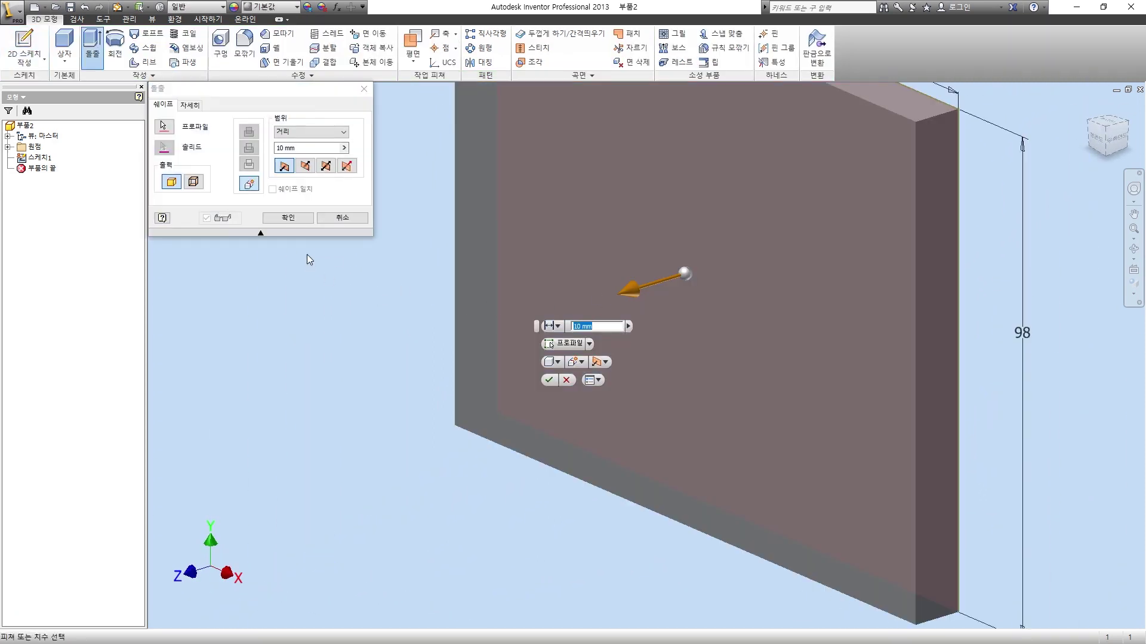
left_click(292, 222)
scroll(564, 277, "up", 3)
middle_click_drag(603, 309, 720, 276, "shift")
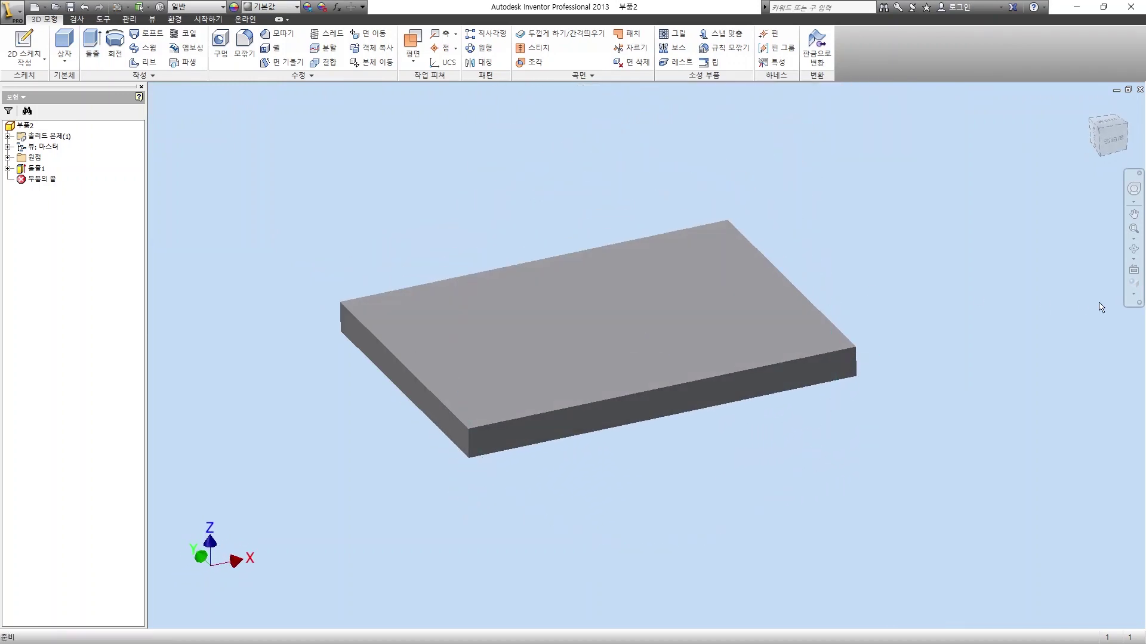
left_click(1139, 303)
left_click(1053, 329)
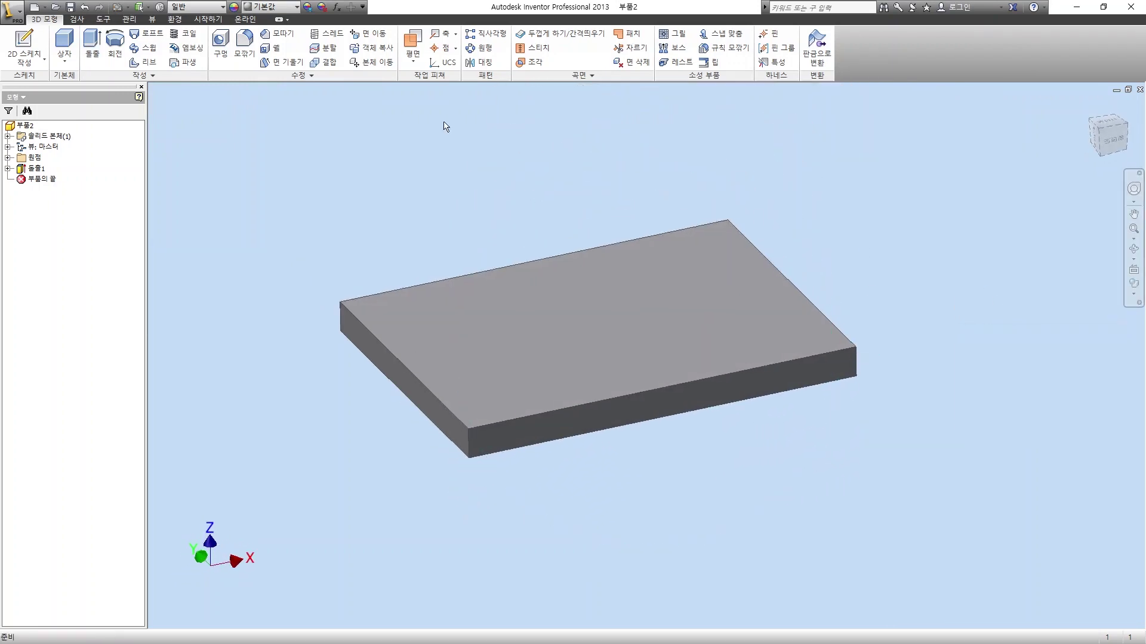
left_click(413, 57)
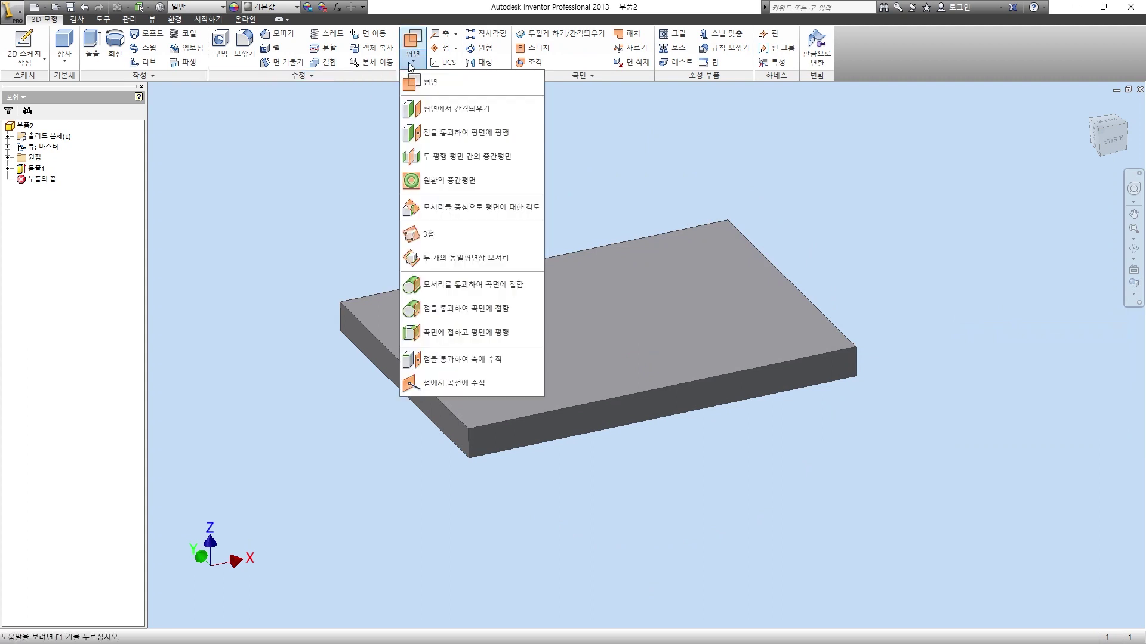
left_click(427, 114)
Start a sketch on the YZ plane and draw a rectangle about 32 mm wide above the base plate
left_click(7, 157)
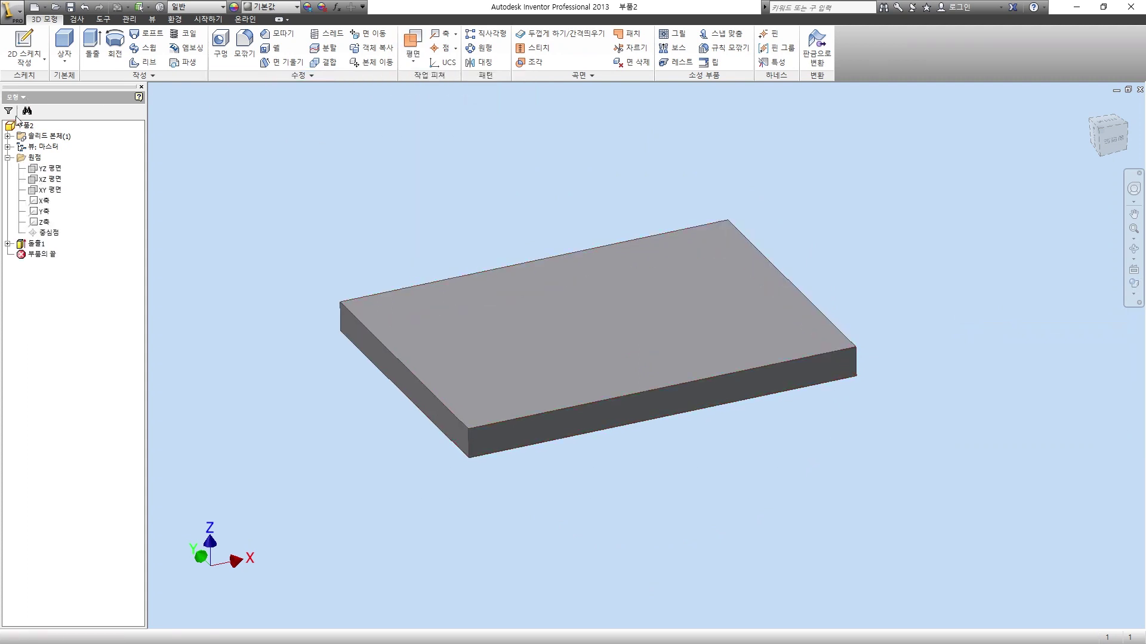
left_click(24, 44)
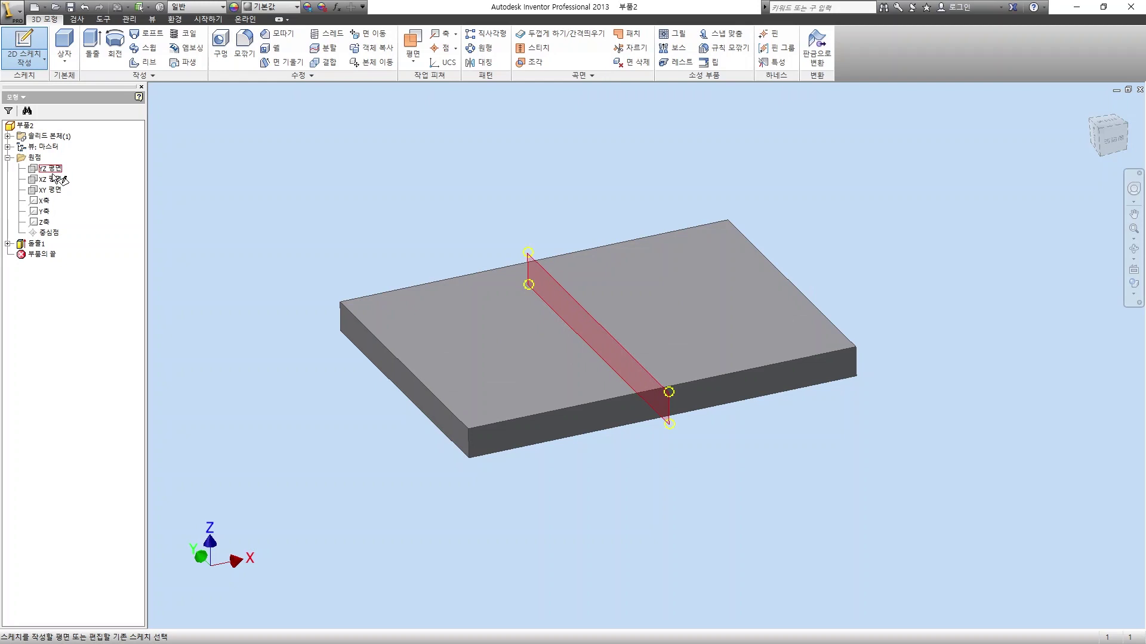
left_click(53, 174)
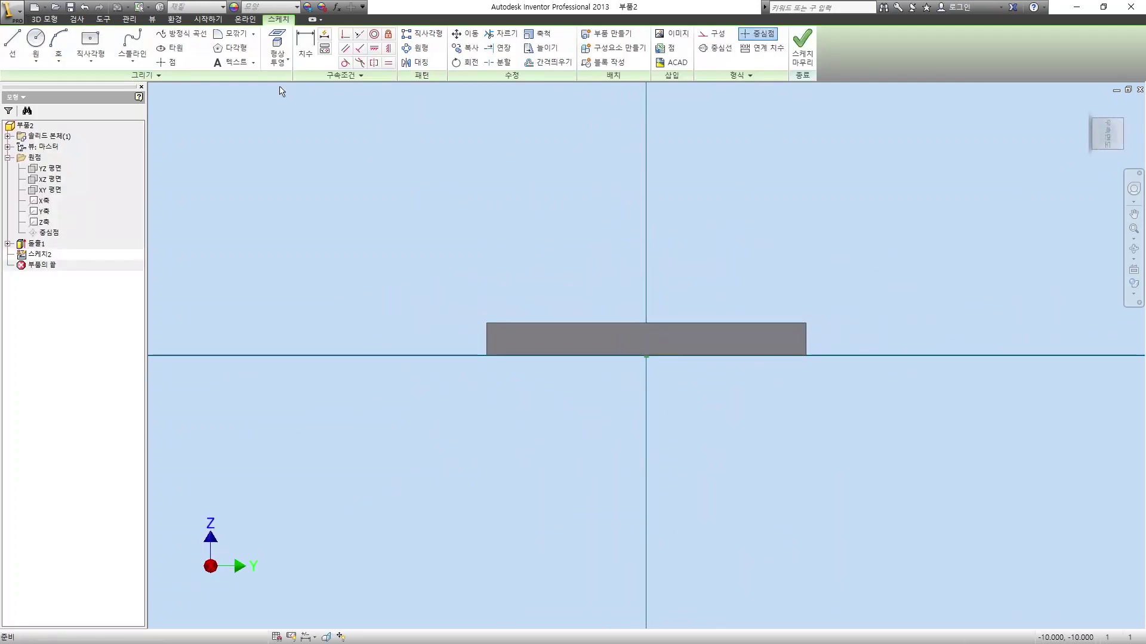
left_click(92, 52)
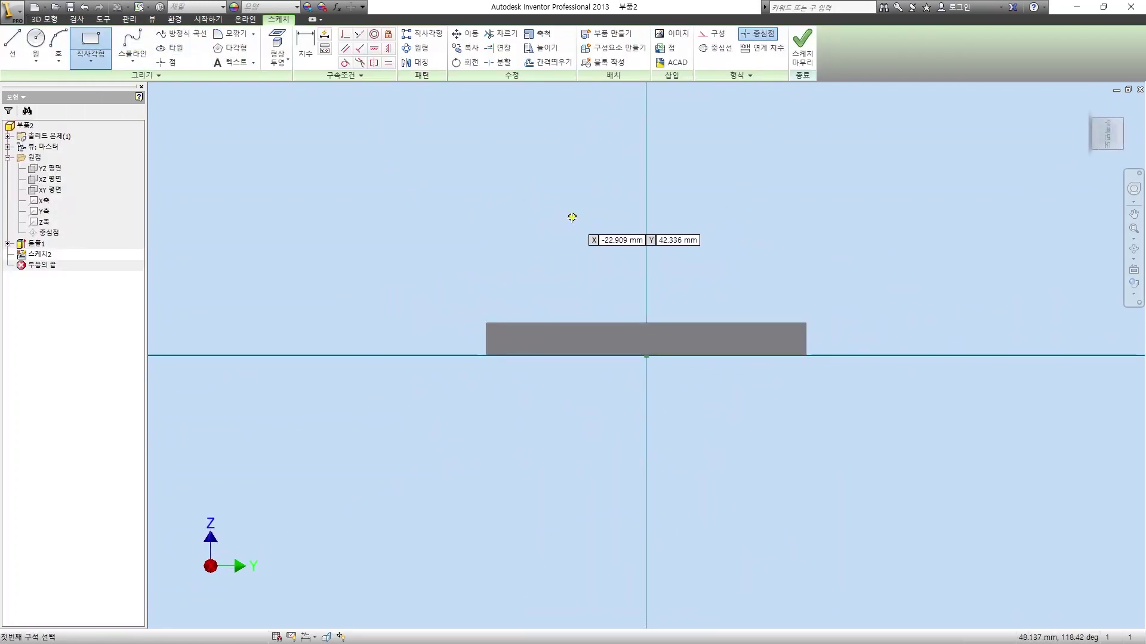
left_click(534, 212)
left_click(640, 279)
key("Escape")
middle_click_drag(624, 296, 660, 289)
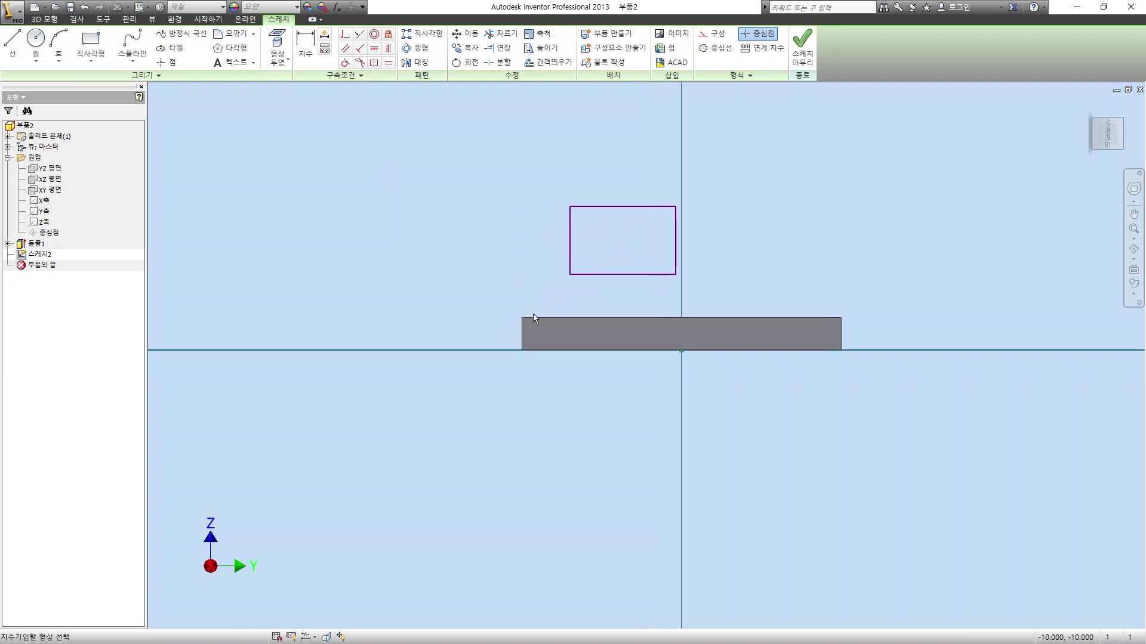
Dimension the new rectangle to 64 mm wide and 64 mm high
key("d")
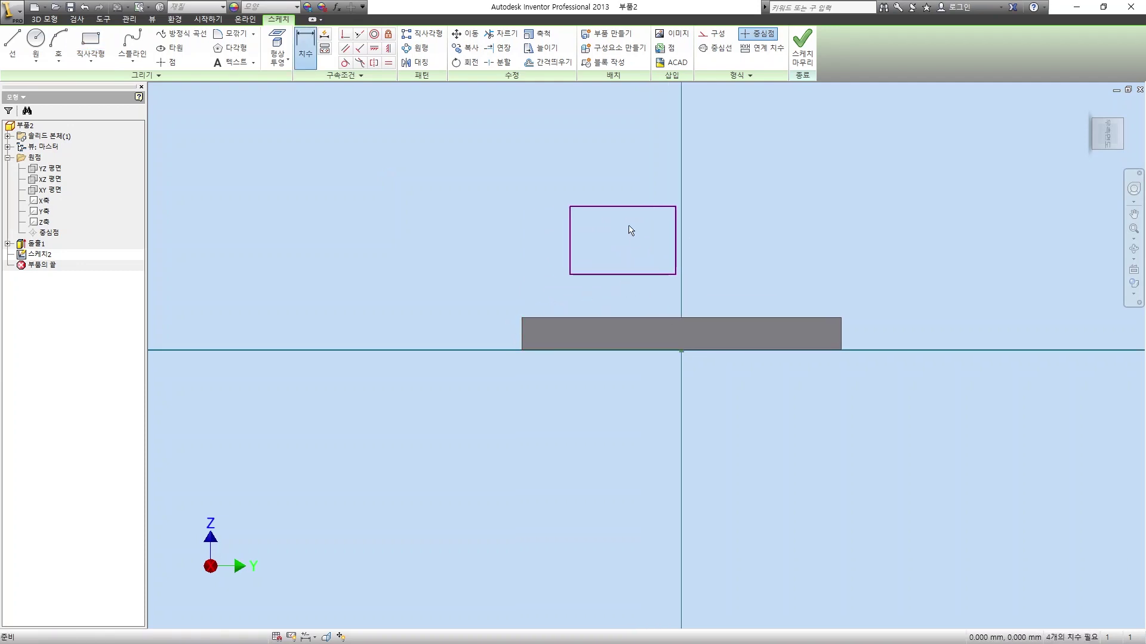
left_click(622, 207)
left_click(623, 158)
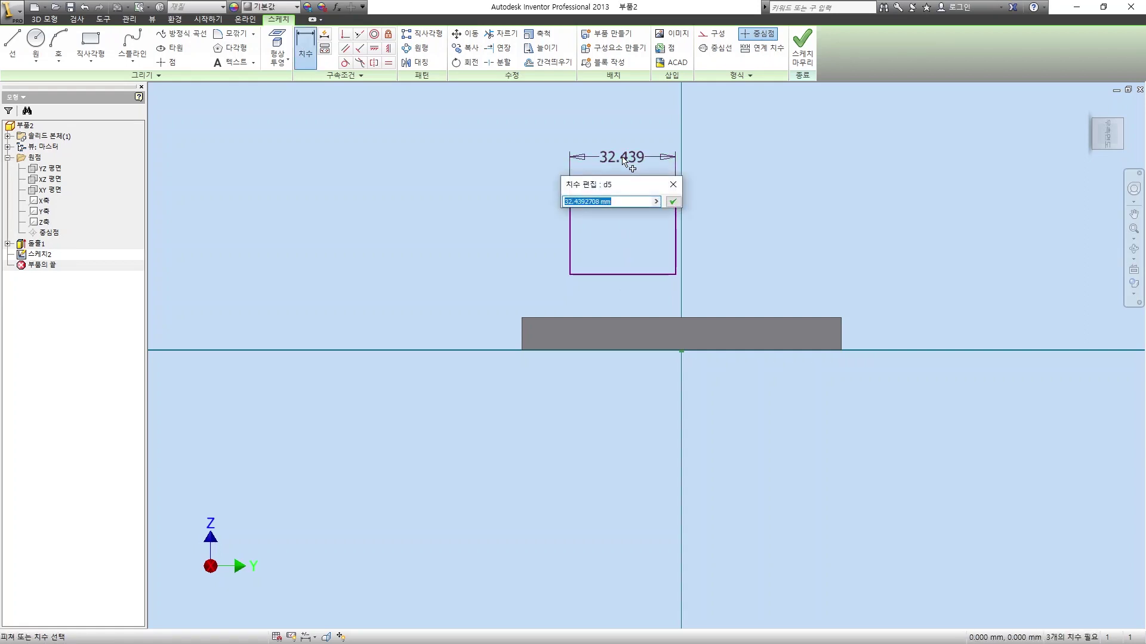
type("64")
key("Return")
left_click(669, 165)
left_click(740, 156)
type("64")
key("Return")
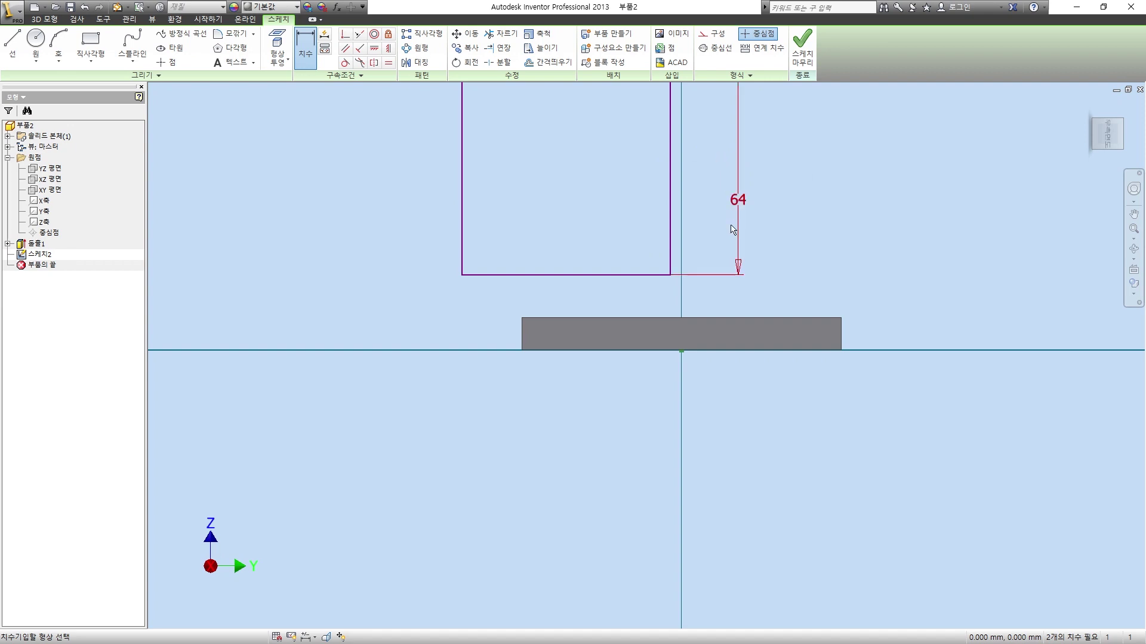
Draw a short vertical line upward from the midpoint of the square's lower edge
middle_click_drag(687, 260, 700, 344)
key("l")
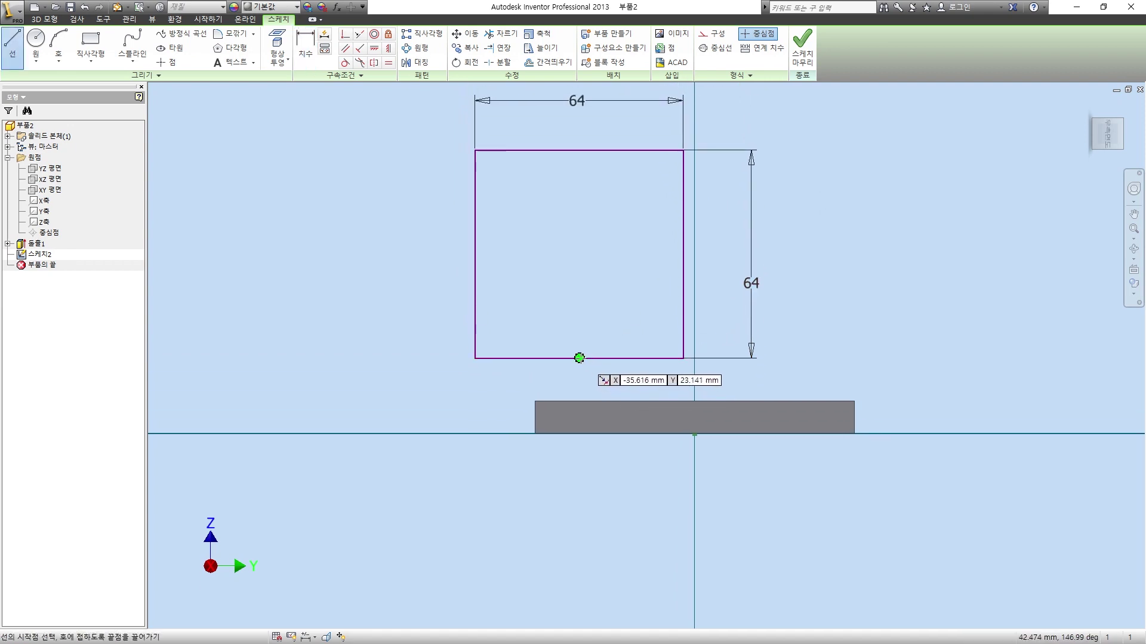
left_click(579, 358)
left_click(578, 314)
key("d")
left_click(536, 421)
left_click(579, 349)
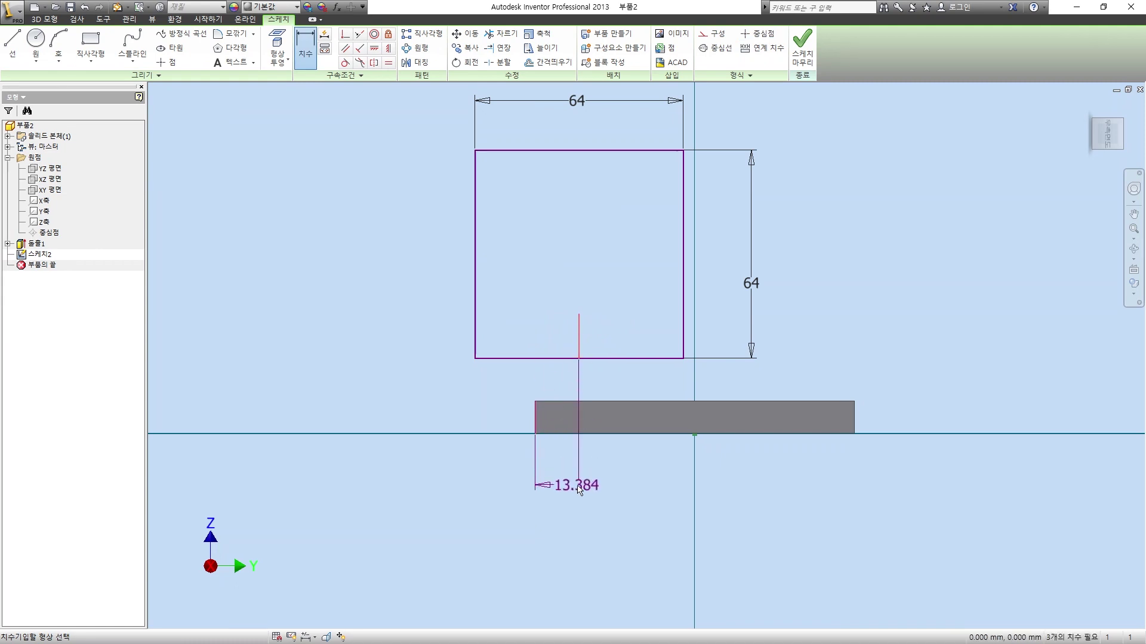
key("Escape")
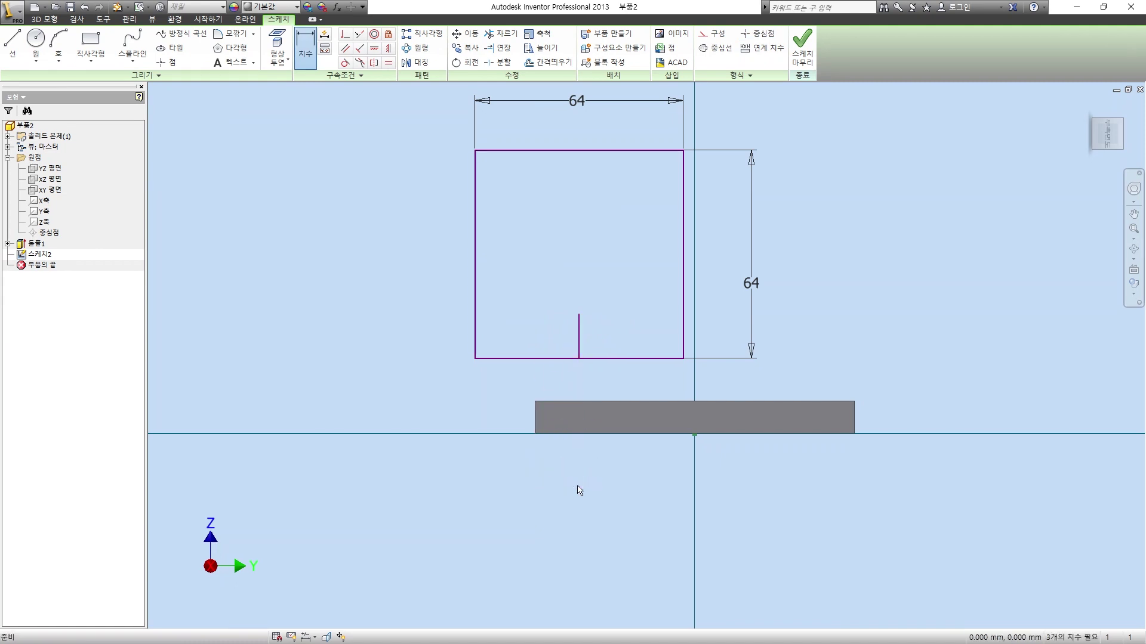
Dimension the short vertical line 62 mm from the plate's end face on the positive Y side
left_click(580, 337)
left_click(855, 420)
left_click(787, 509)
type("62")
key("Return")
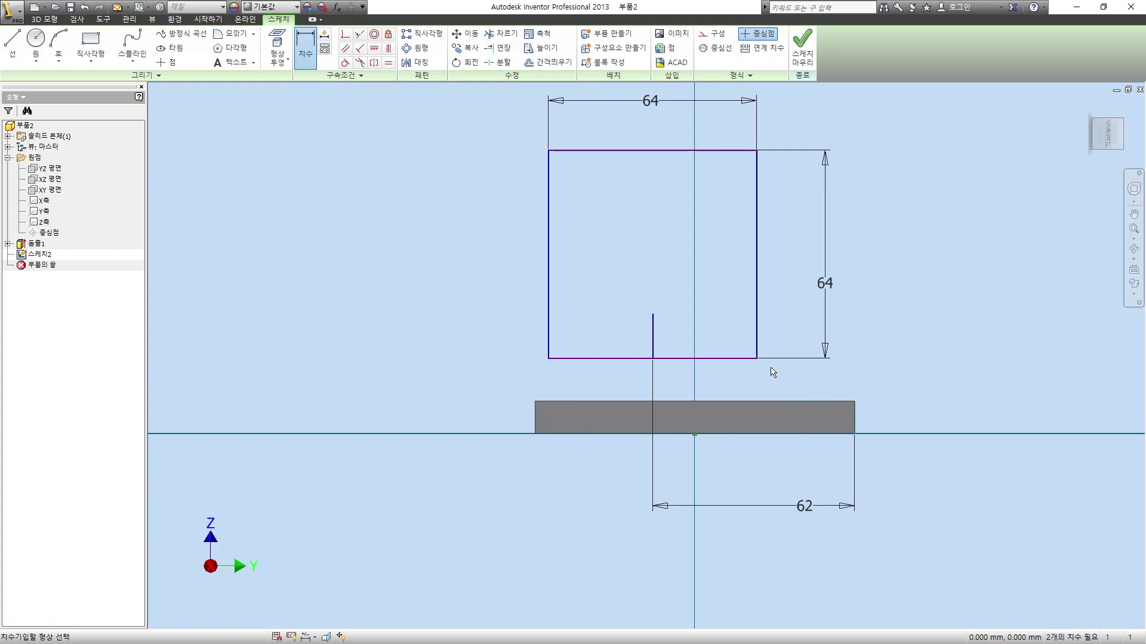
Draw a horizontal line across the square between the midpoints of its two vertical sides
key("l")
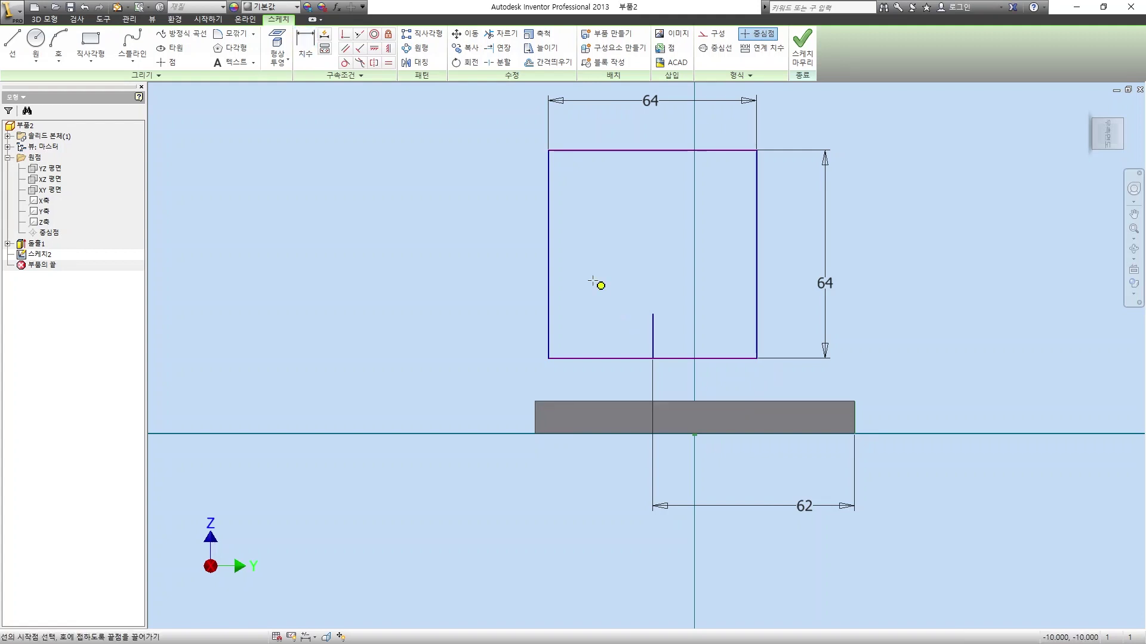
left_click(549, 254)
left_click(755, 253)
Dimension the square's horizontal midline 70 mm above the underside of the base plate
key("d")
left_click(618, 255)
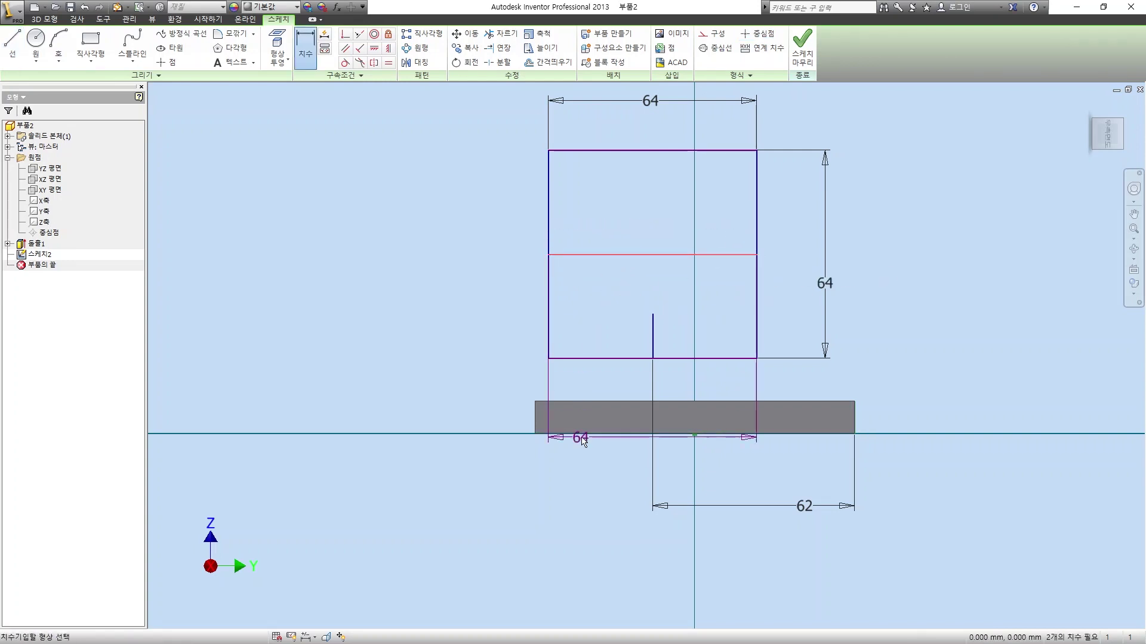
left_click(566, 433)
left_click(467, 339)
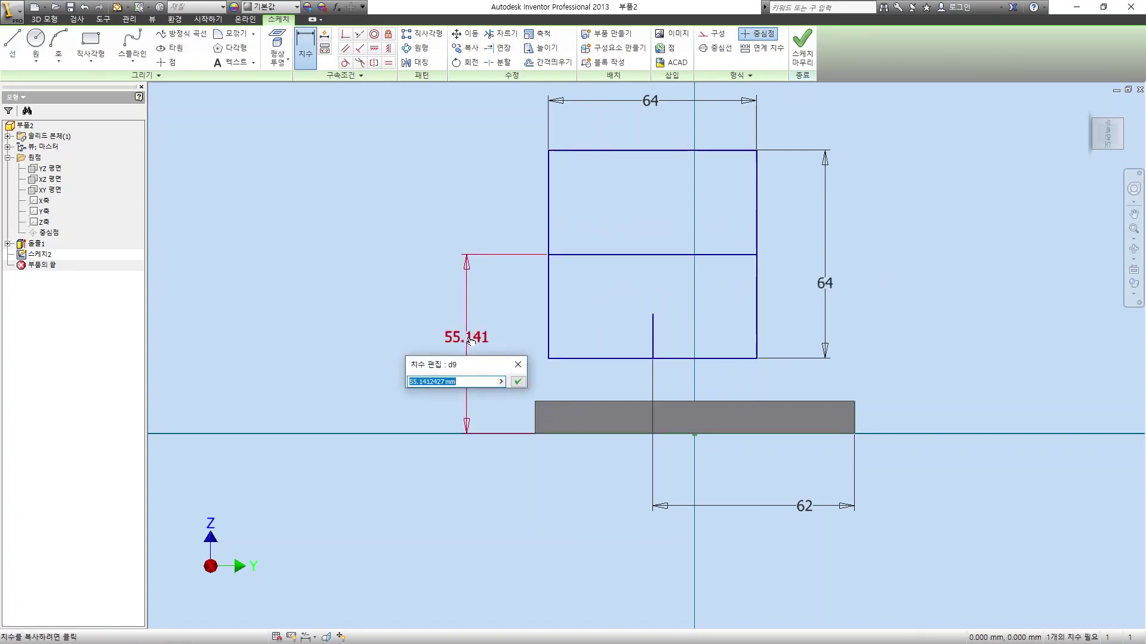
key("Return")
middle_click_drag(766, 329, 752, 378)
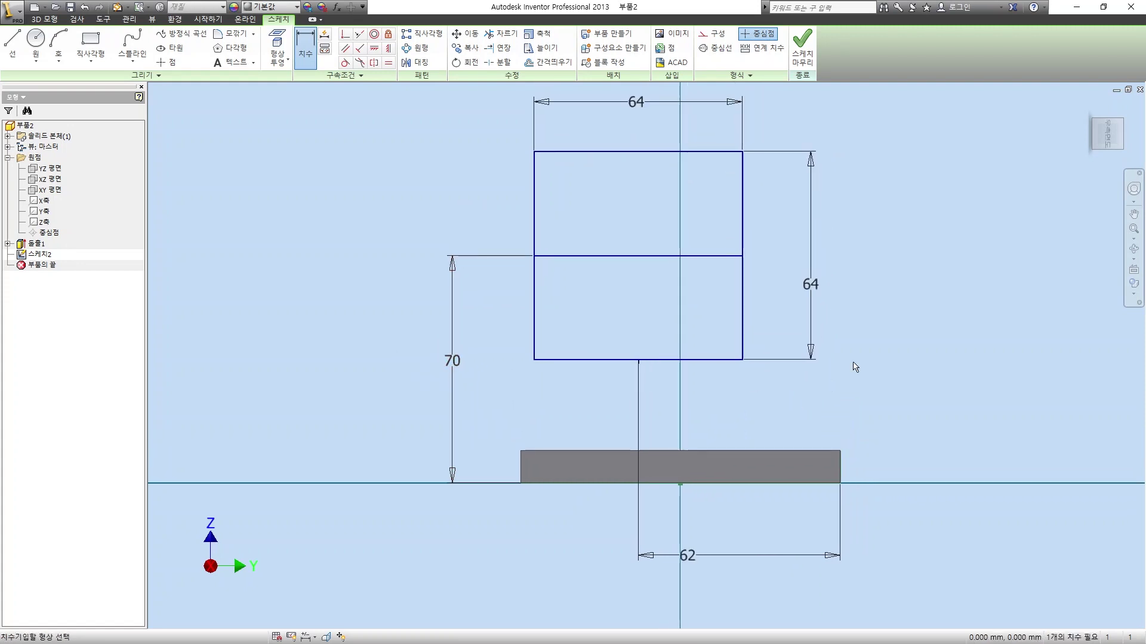
middle_click_drag(873, 351, 856, 369)
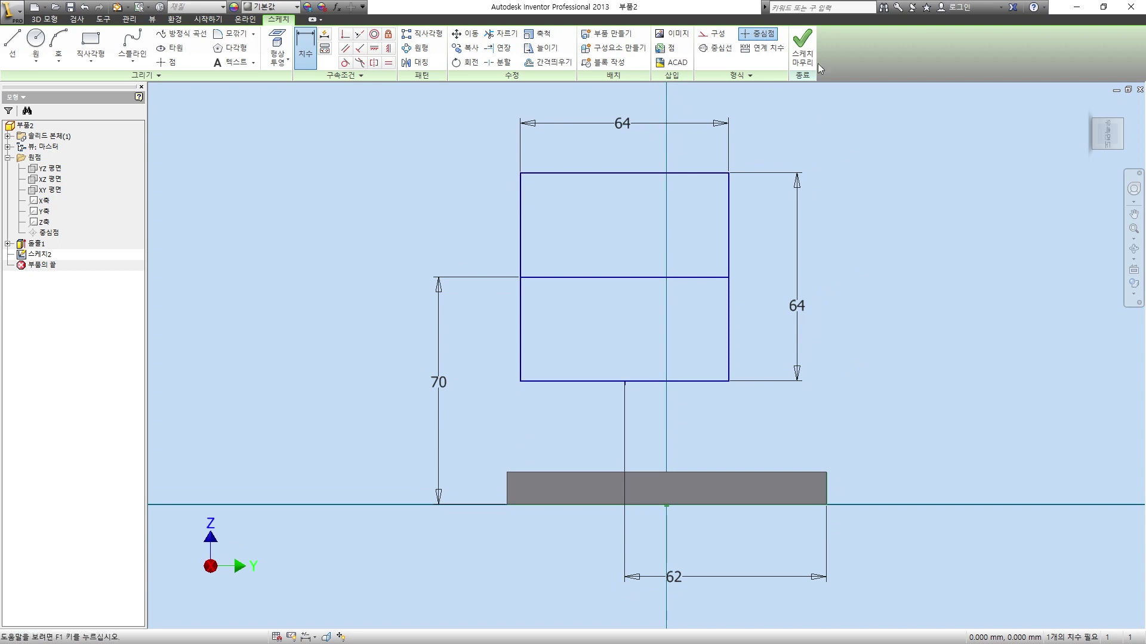
Finish the sketch and extrude both halves of the square symmetrically to a total of 42 mm
left_click(806, 60)
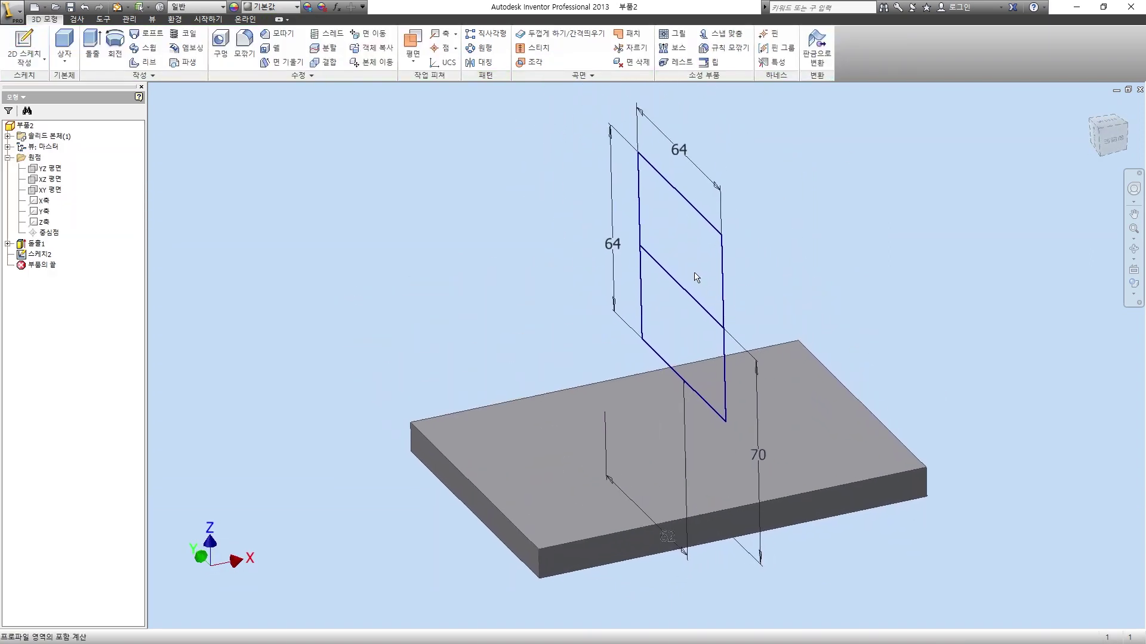
key("e")
left_click(695, 274)
left_click(682, 346)
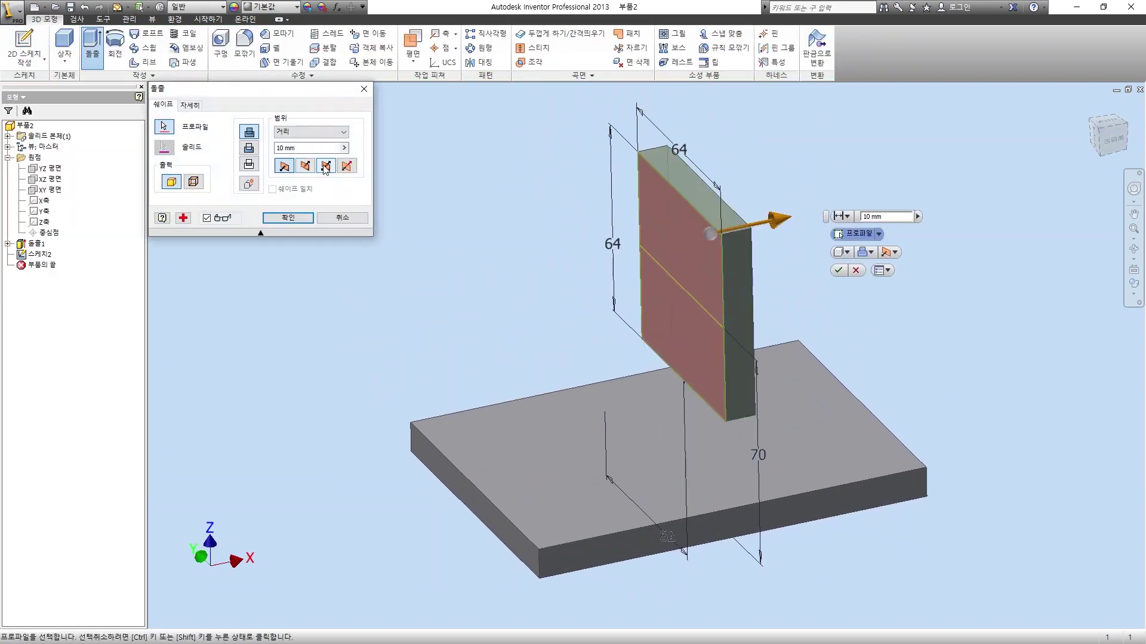
left_click(325, 166)
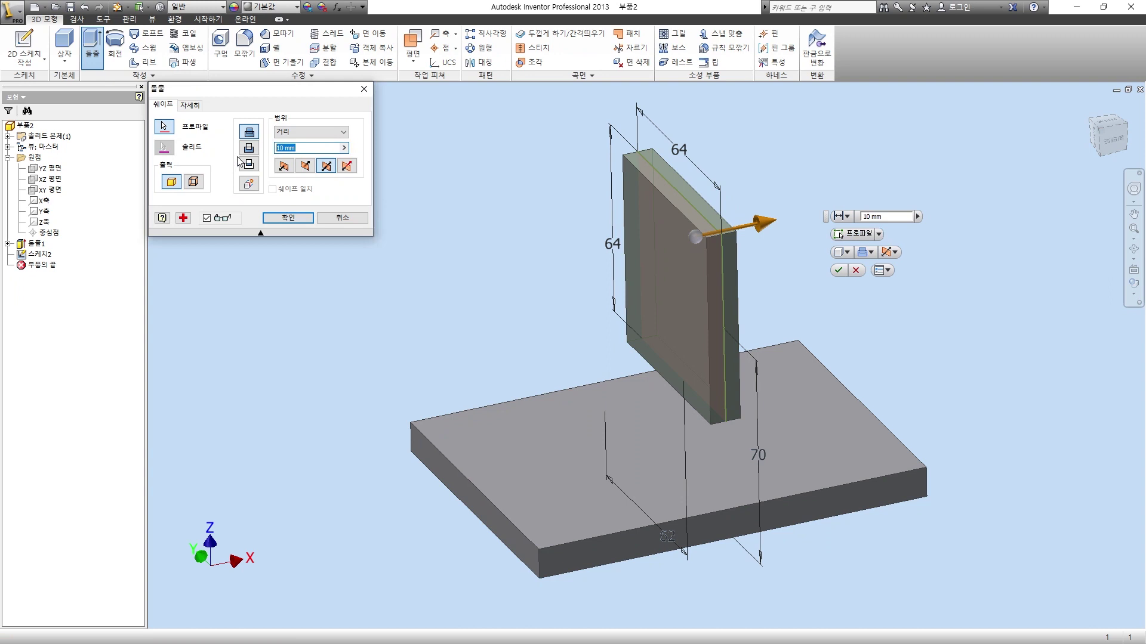
type("42")
key("Return")
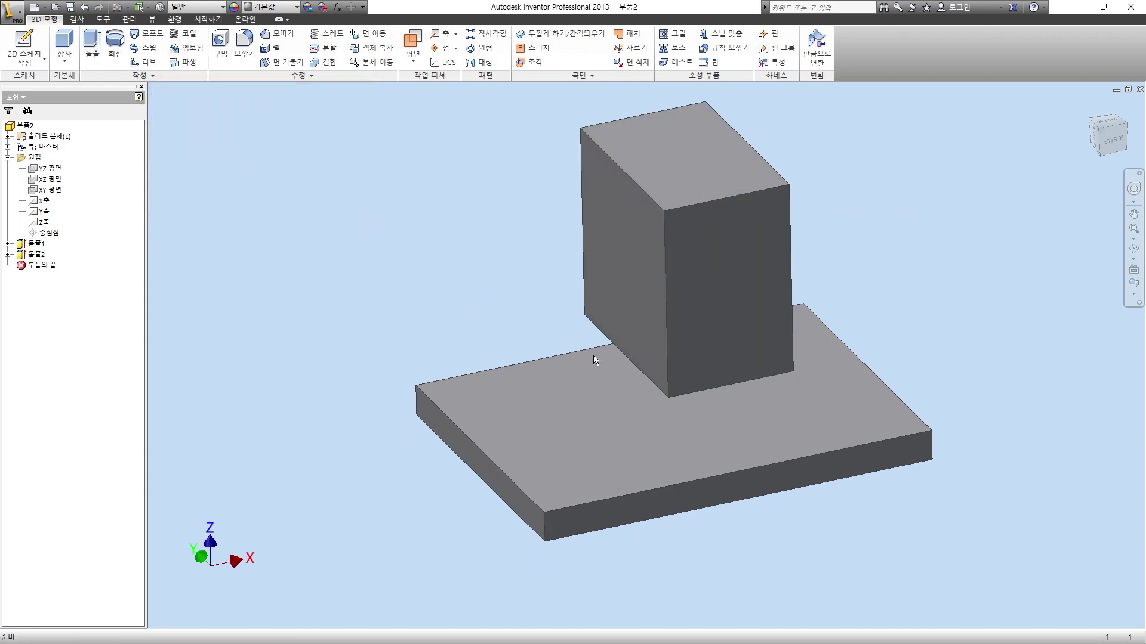
Start a sketch on the base plate's top face and project the block's outline into it
key("s")
left_click(733, 443)
left_click(277, 45)
left_click(607, 353)
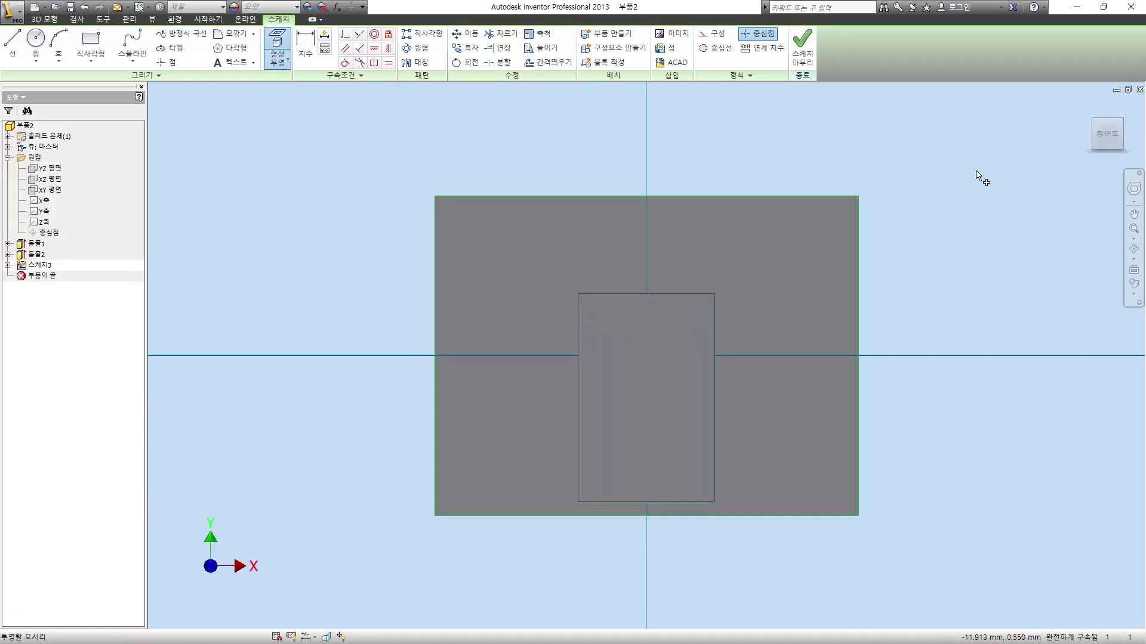
Draw two crossing rectangles, one tall and one wide, forming a plus shape inside the projected block outline
key("Escape")
middle_click_drag(652, 365, 660, 330)
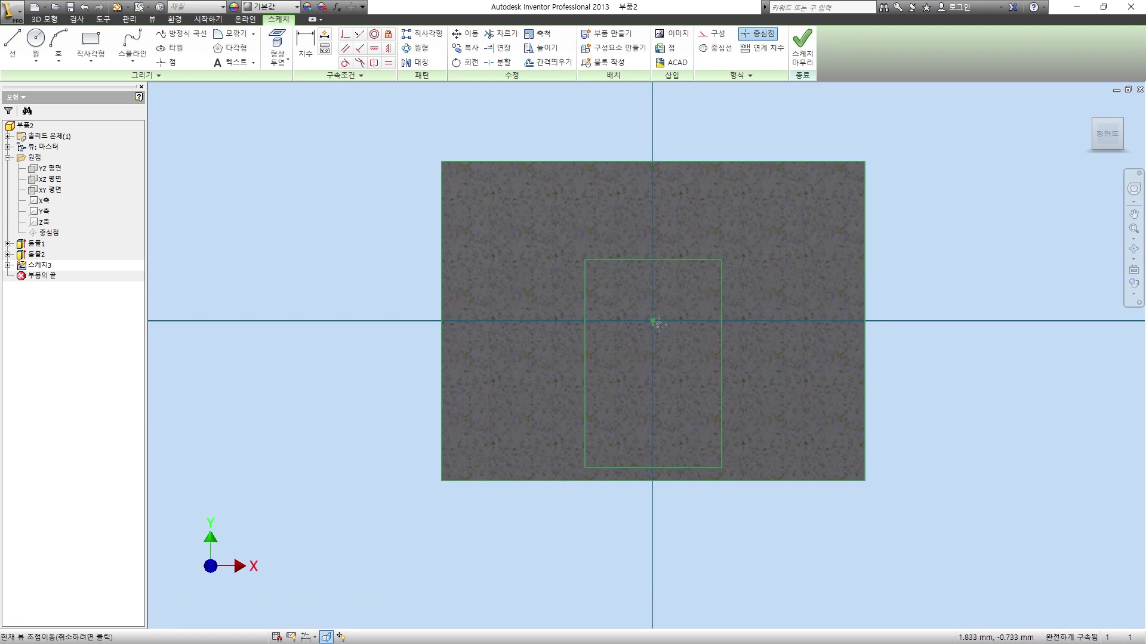
left_click(87, 45)
left_click(636, 281)
left_click(665, 439)
left_click(596, 346)
left_click(709, 374)
key("Escape")
middle_click_drag(709, 376, 721, 406)
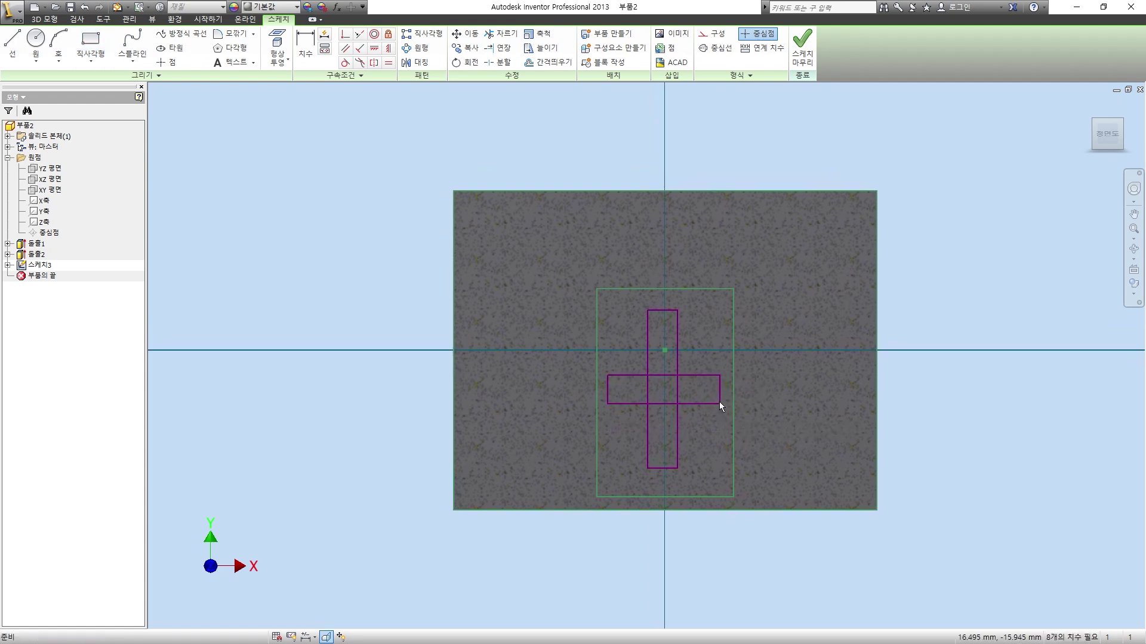
Draw short horizontal lines from the midpoint of the block outline's right side outward and from the wide rectangle's right midpoint inward
key("l")
left_click(734, 391)
left_click(788, 393)
key("Escape")
scroll(729, 392, "up", 3)
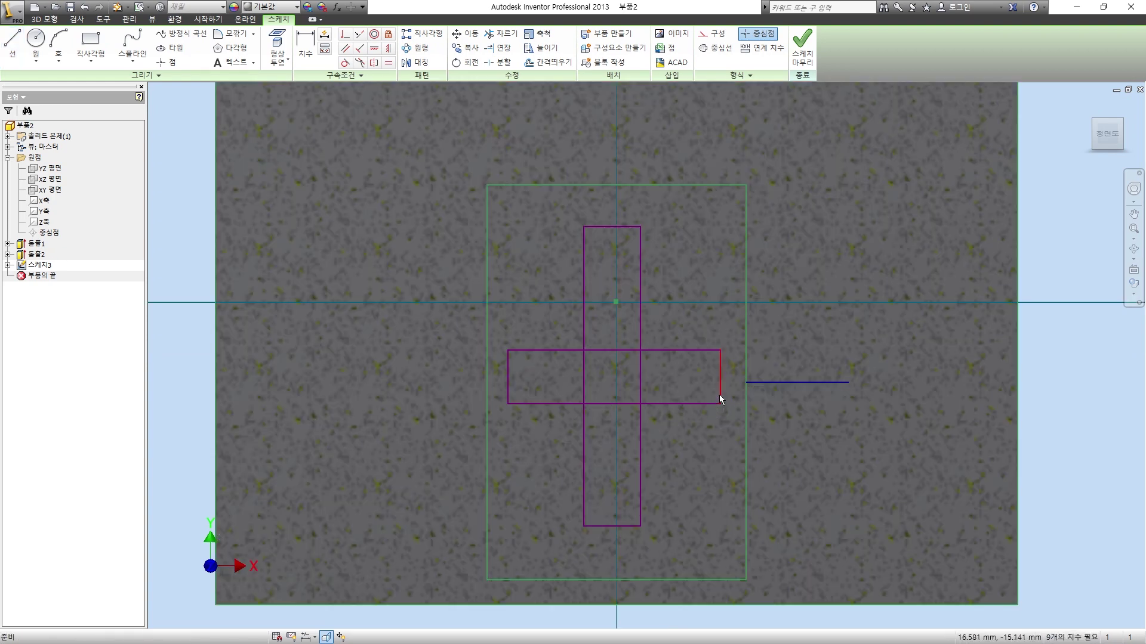
key("l")
left_click(720, 376)
left_click(679, 377)
key("Escape")
Align the two short lines with a 0 mm dimension and set the wide rectangle's thickness to 8 mm
key("d")
left_click(789, 381)
left_click(900, 377)
type("0")
key("Return")
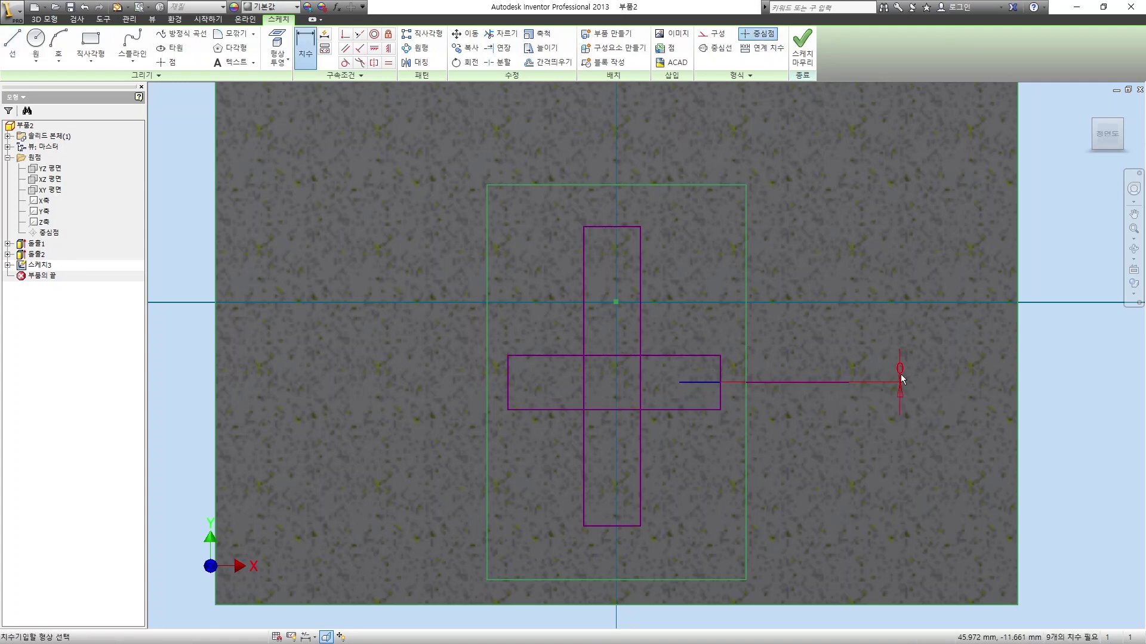
left_click(721, 378)
left_click(802, 364)
key("Return")
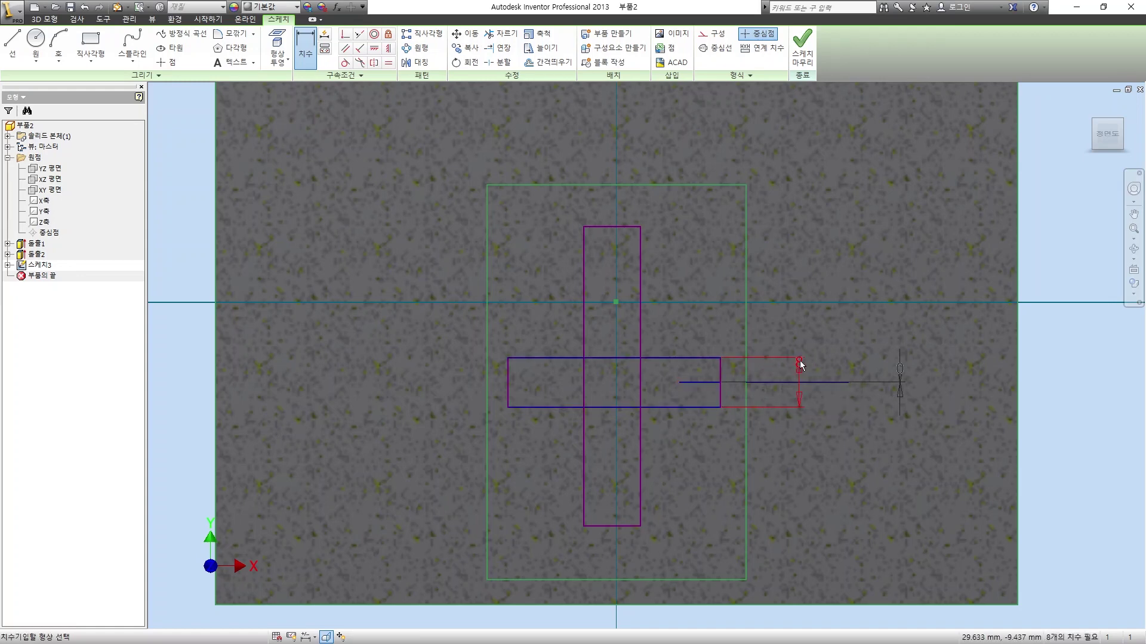
left_click(710, 360)
left_click(711, 379)
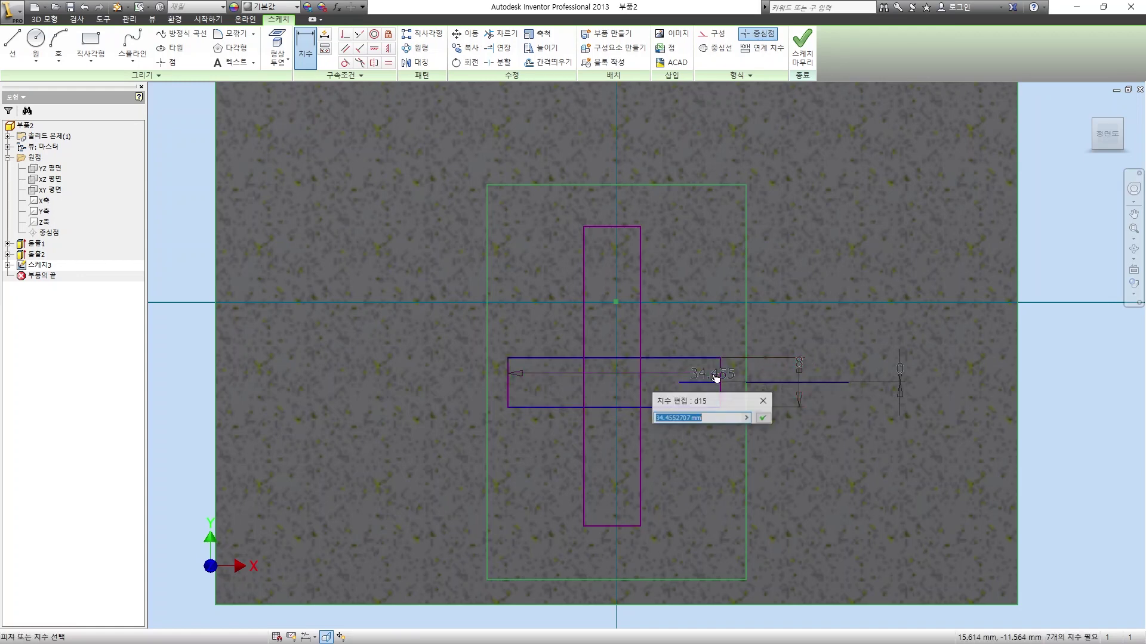
key("Escape")
key("ctrl+z")
left_click(706, 382)
left_click(708, 359)
key("Escape")
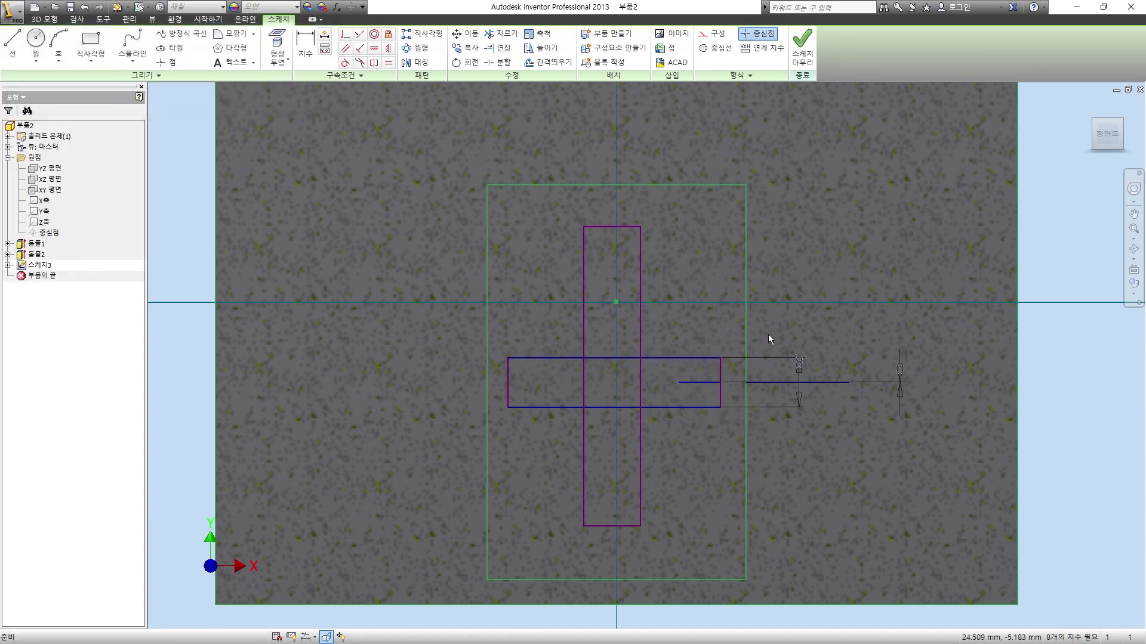
Dimension the tall rectangle 8 mm wide, with its left side 4 mm from the origin
left_click(610, 227)
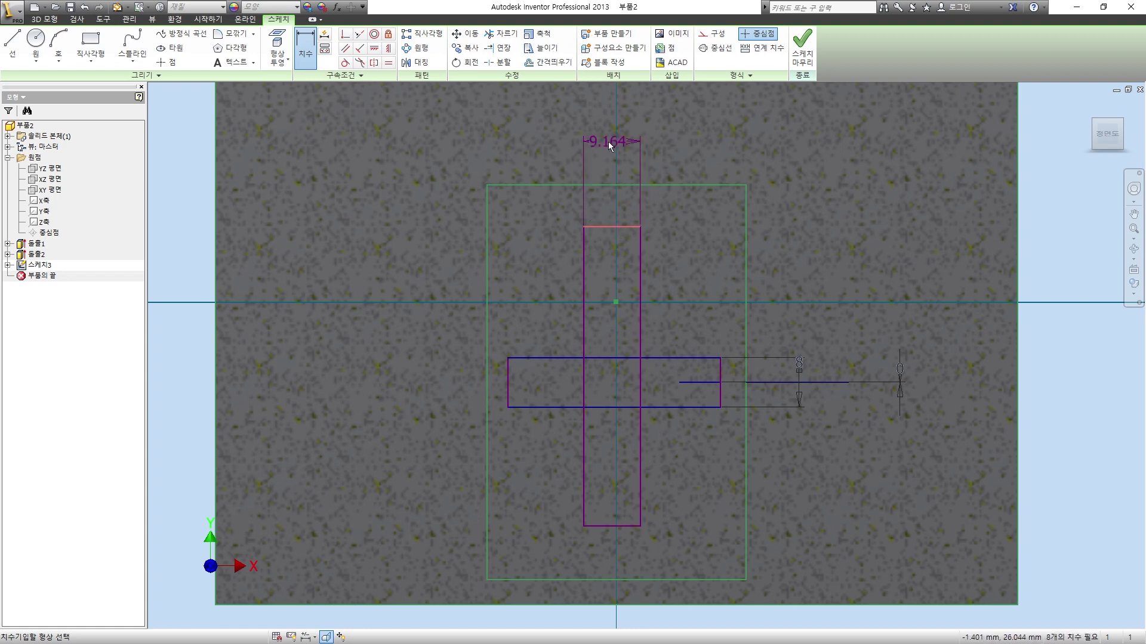
left_click(609, 143)
key("Return")
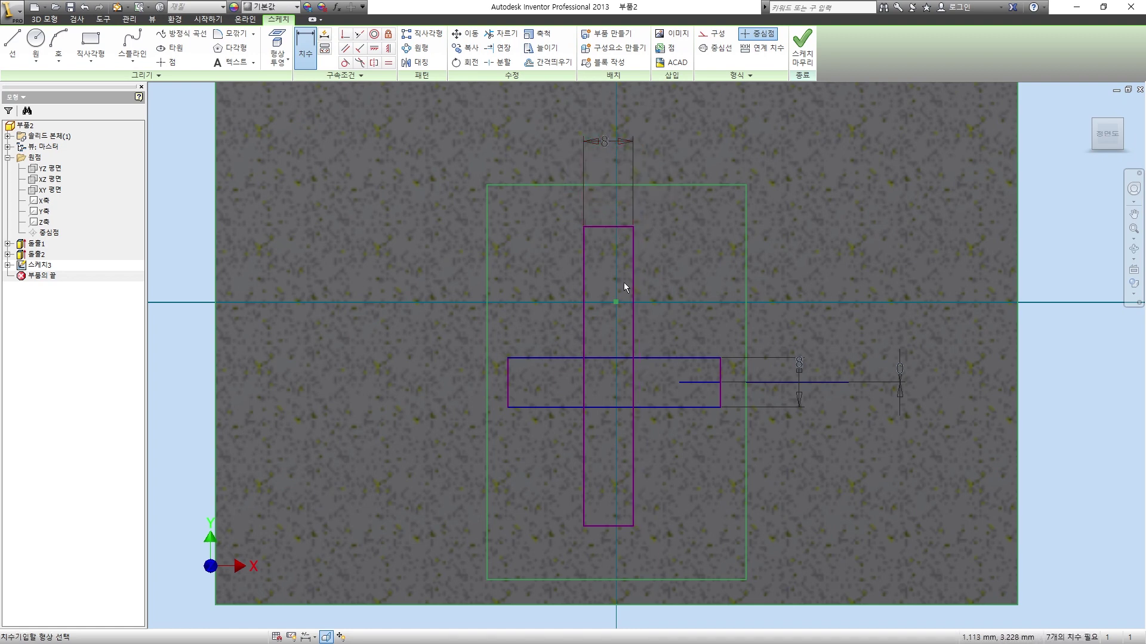
scroll(670, 309, "up", 3)
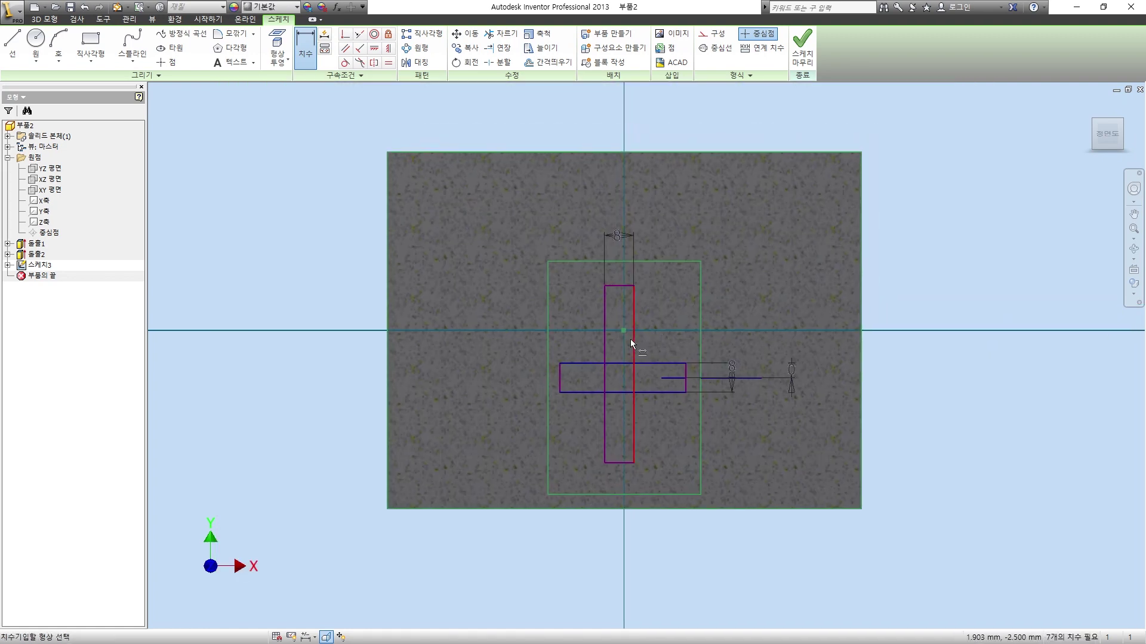
left_click(605, 306)
left_click(624, 330)
left_click(577, 341)
type("4")
key("Return")
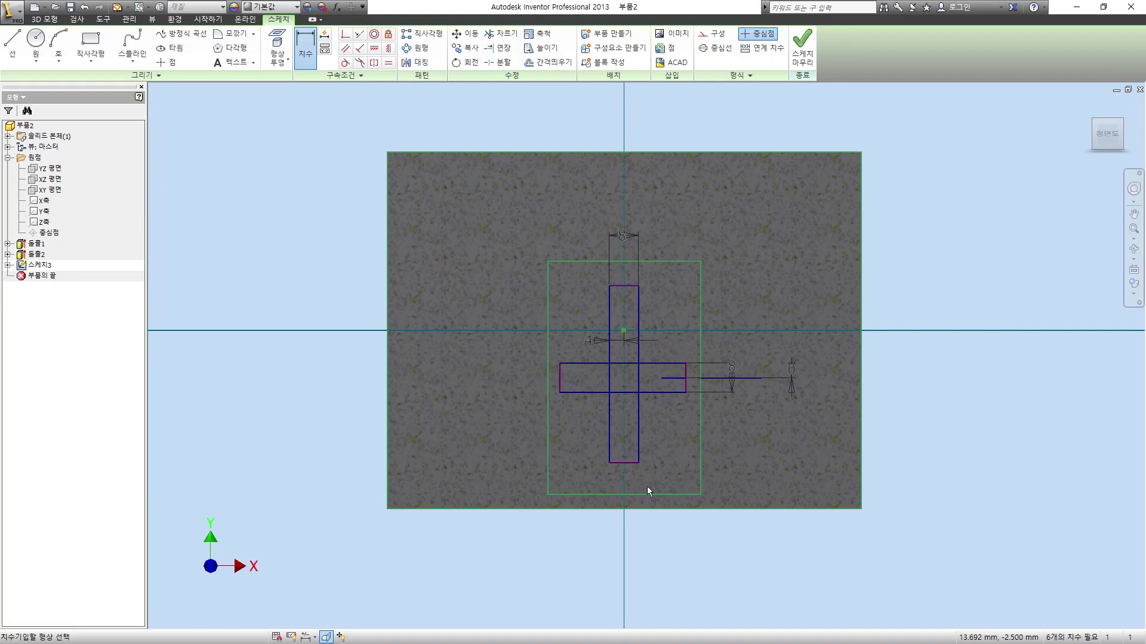
Dimension the wide rectangle 34 mm long, with its left end 17 mm from the origin
left_click(582, 392)
left_click(606, 528)
type("34")
key("Return")
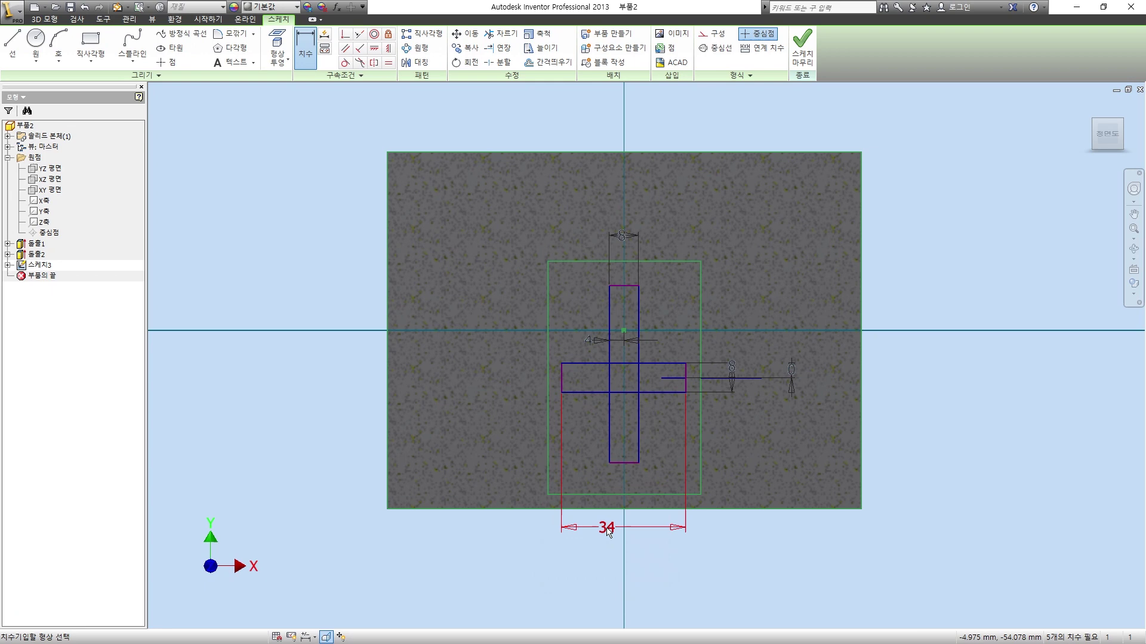
left_click(561, 377)
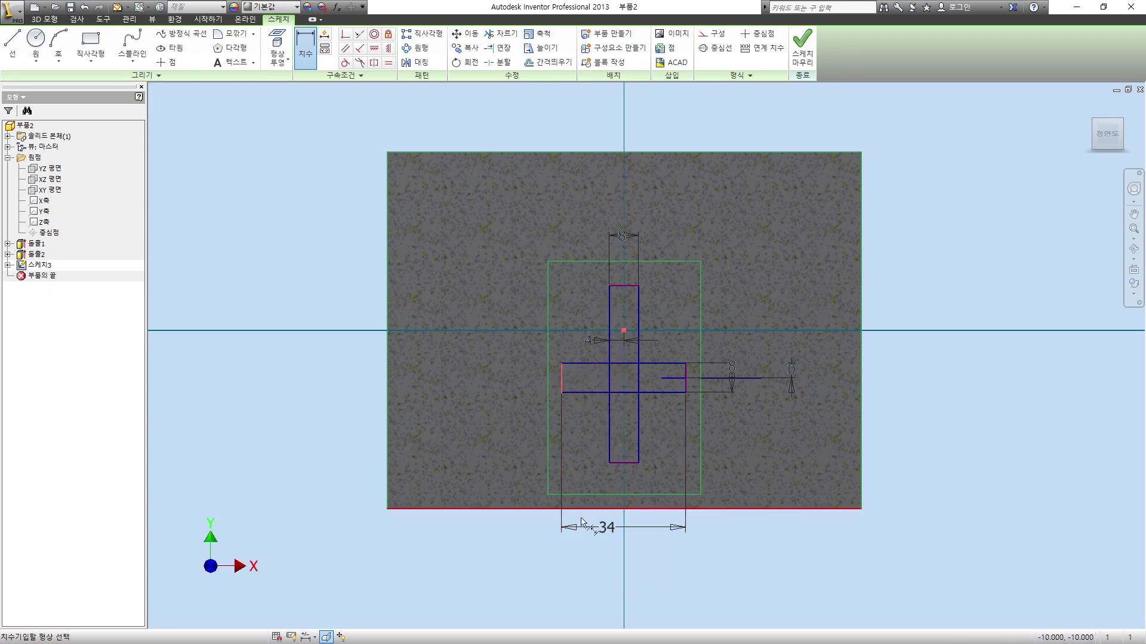
left_click(586, 560)
type("17")
key("Return")
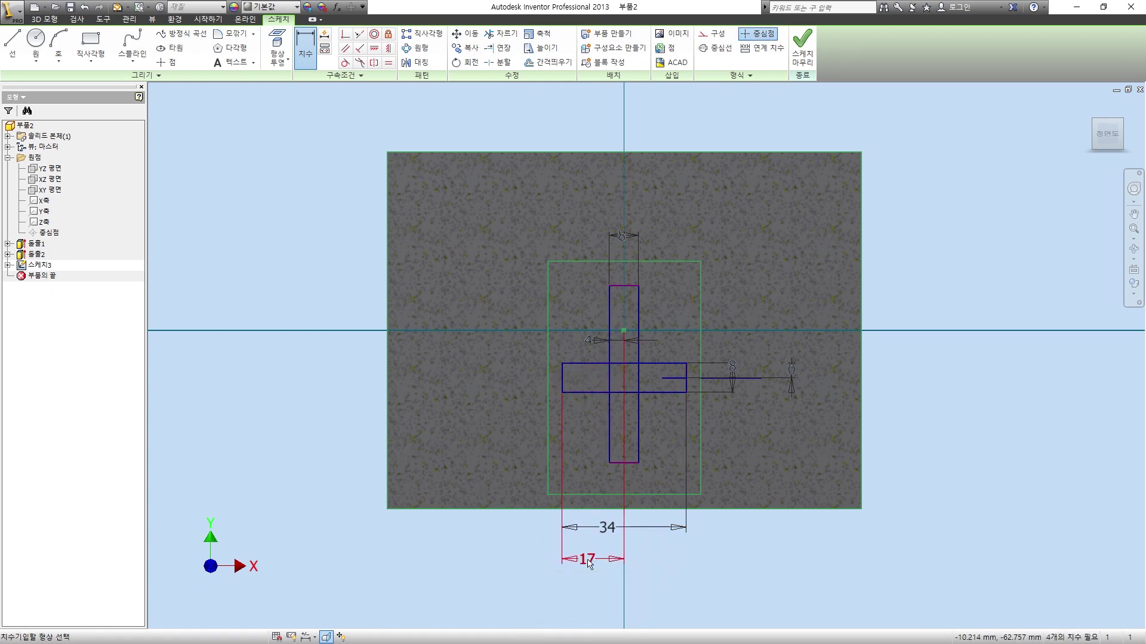
Dimension the tall rectangle 40 mm long, with its lower end 20 mm from the short midpoint line
left_click(627, 462)
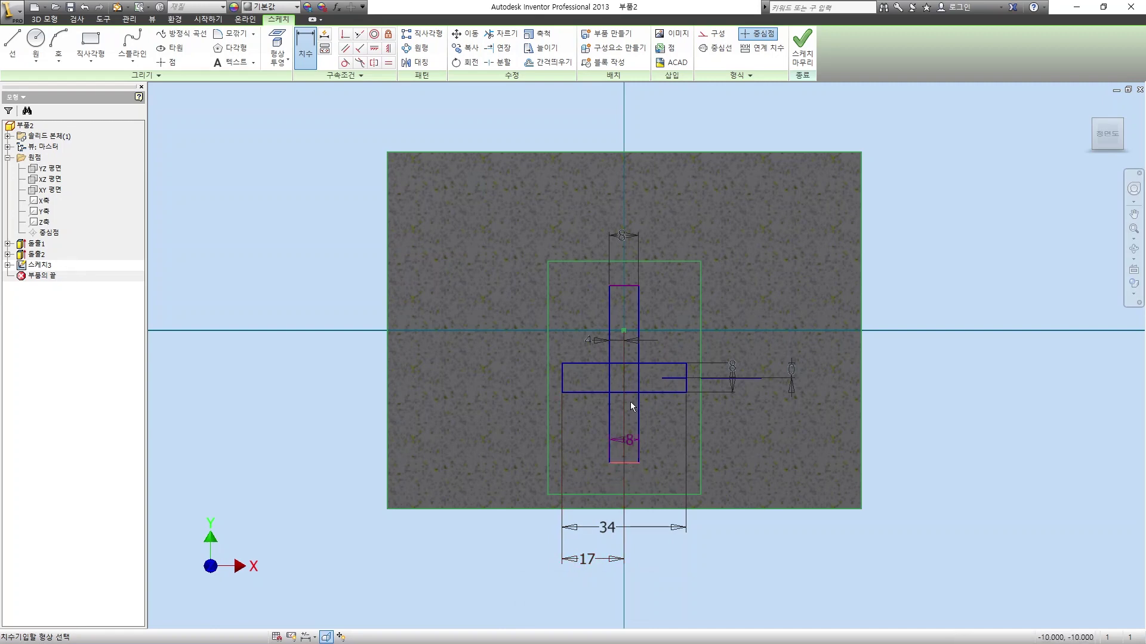
left_click(623, 287)
left_click(915, 353)
type("40")
key("Return")
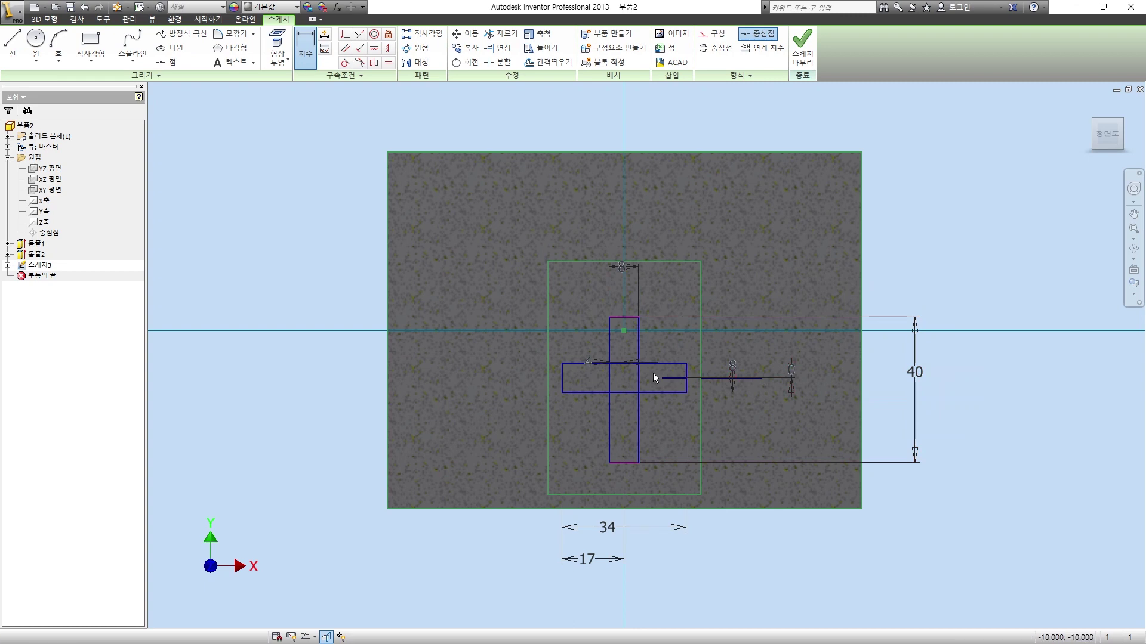
left_click(664, 378)
left_click(630, 462)
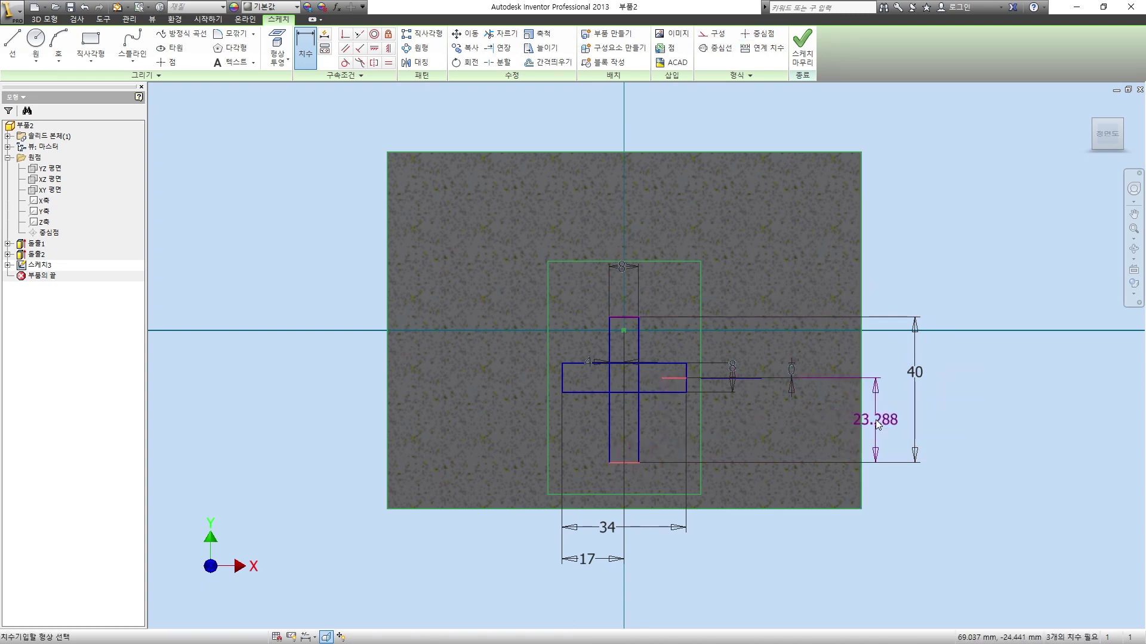
left_click(875, 420)
type("20")
key("Return")
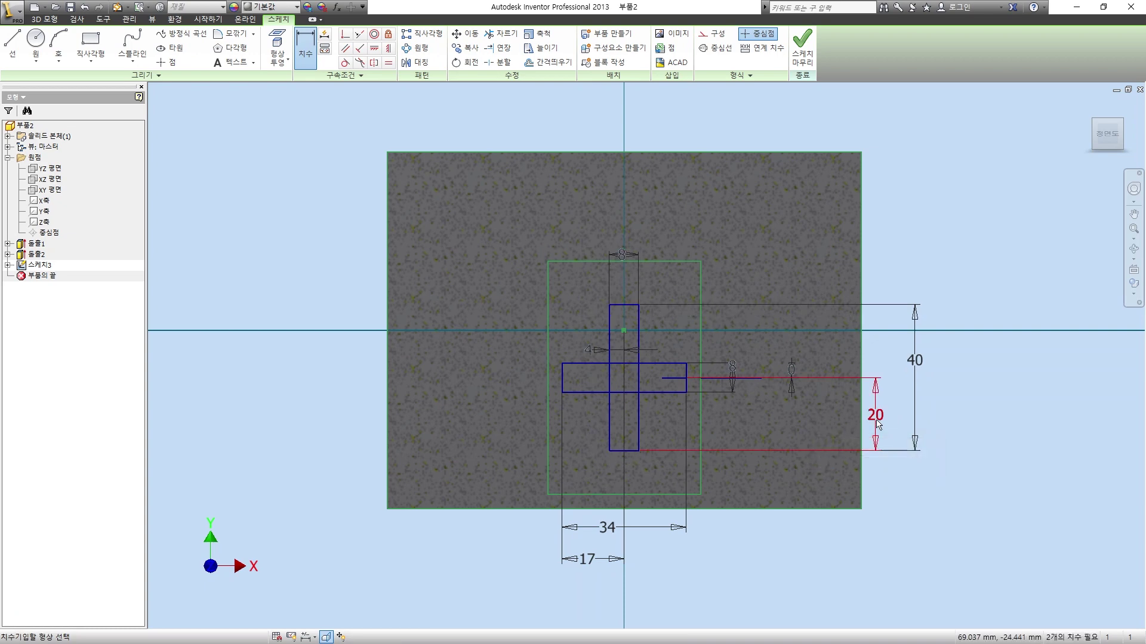
Finish the sketch and extrude the cross-shaped profile up to the underside of the block with the To Next extent
left_click(802, 47)
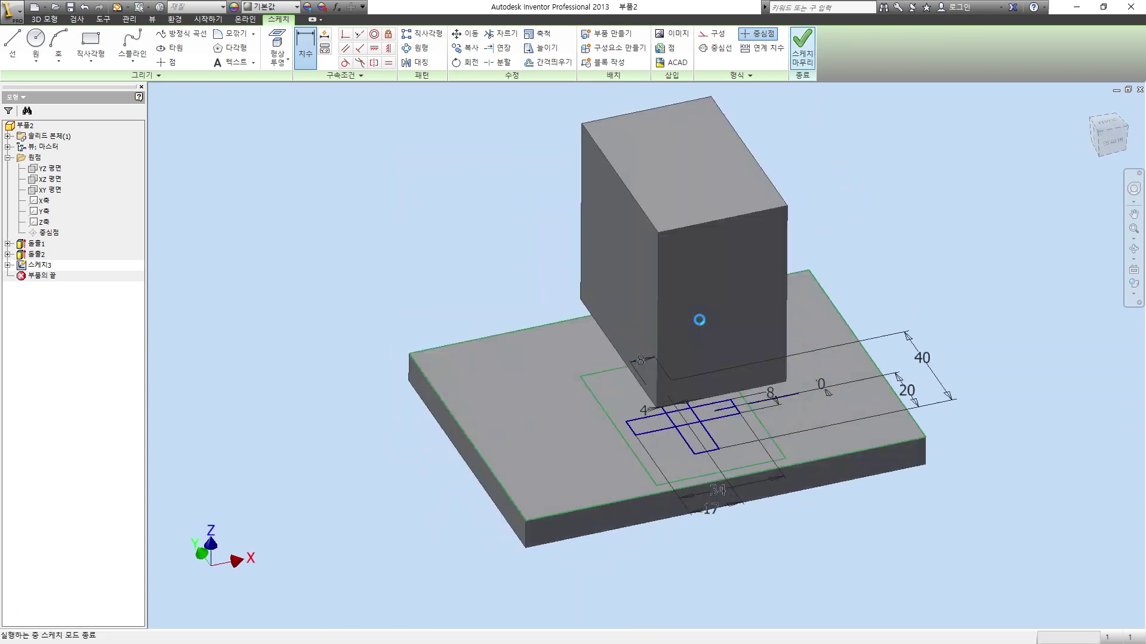
key("e")
left_click(697, 426)
left_click(674, 427)
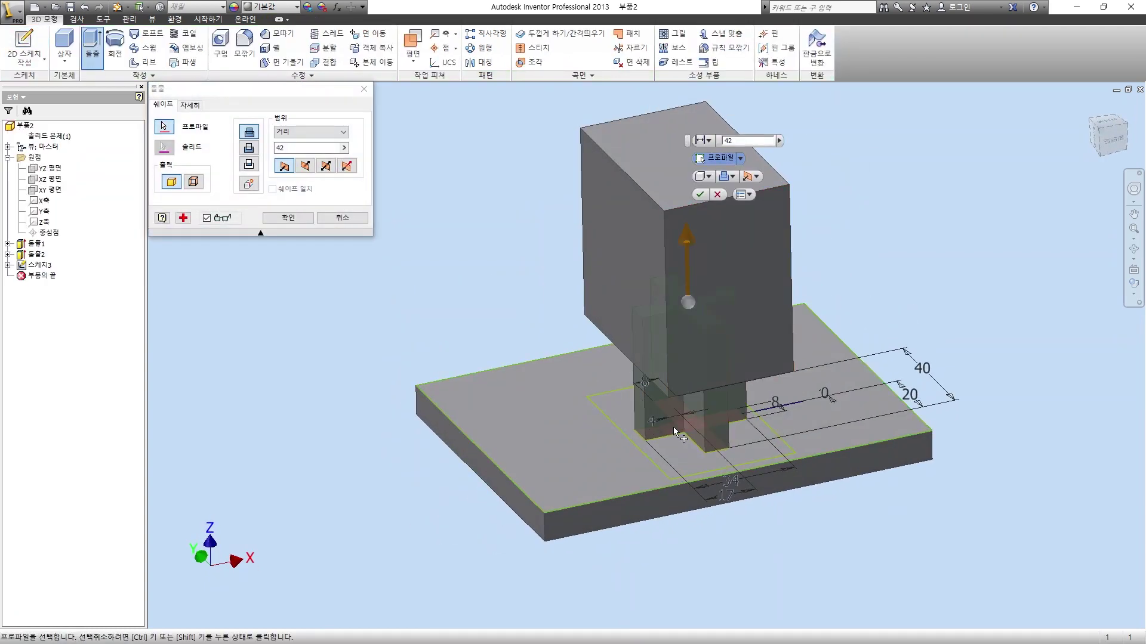
left_click(310, 132)
left_click(295, 149)
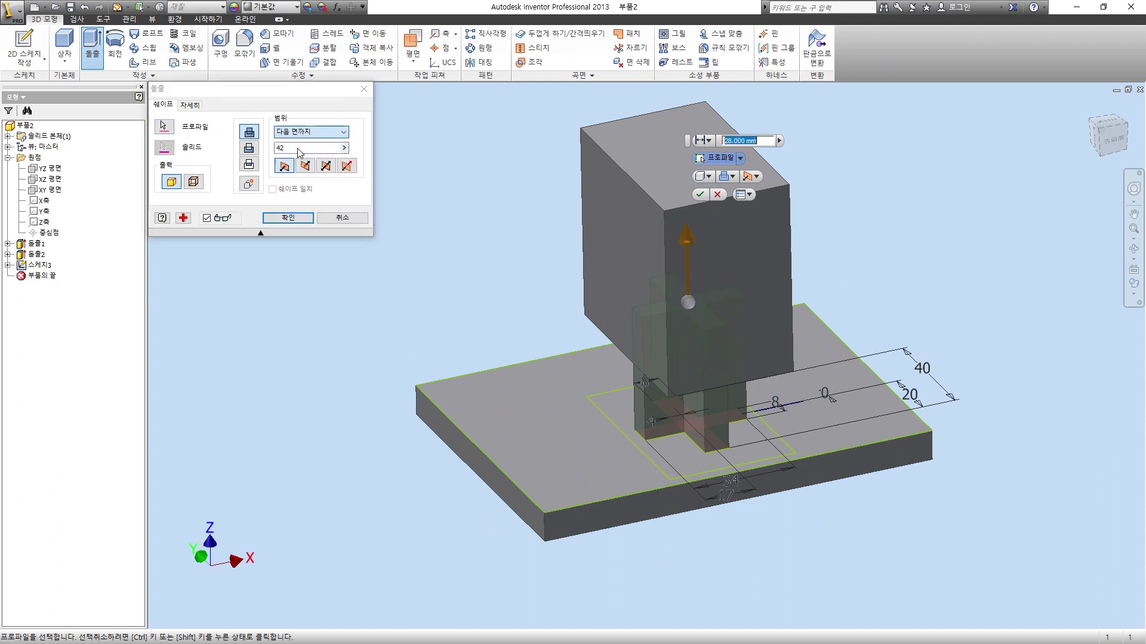
key("Return")
Sketch a corner-to-corner diagonal on the block's left side face and place a point at its midpoint
middle_click_drag(453, 258, 667, 288, "shift")
key("s")
left_click(624, 284)
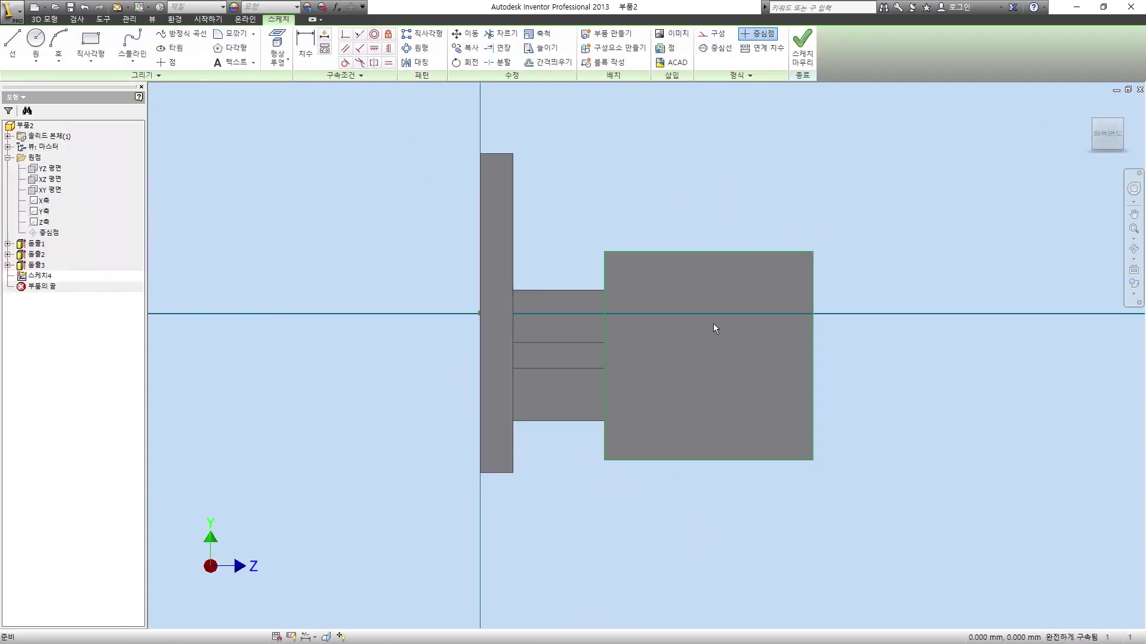
key("l")
left_click(813, 252)
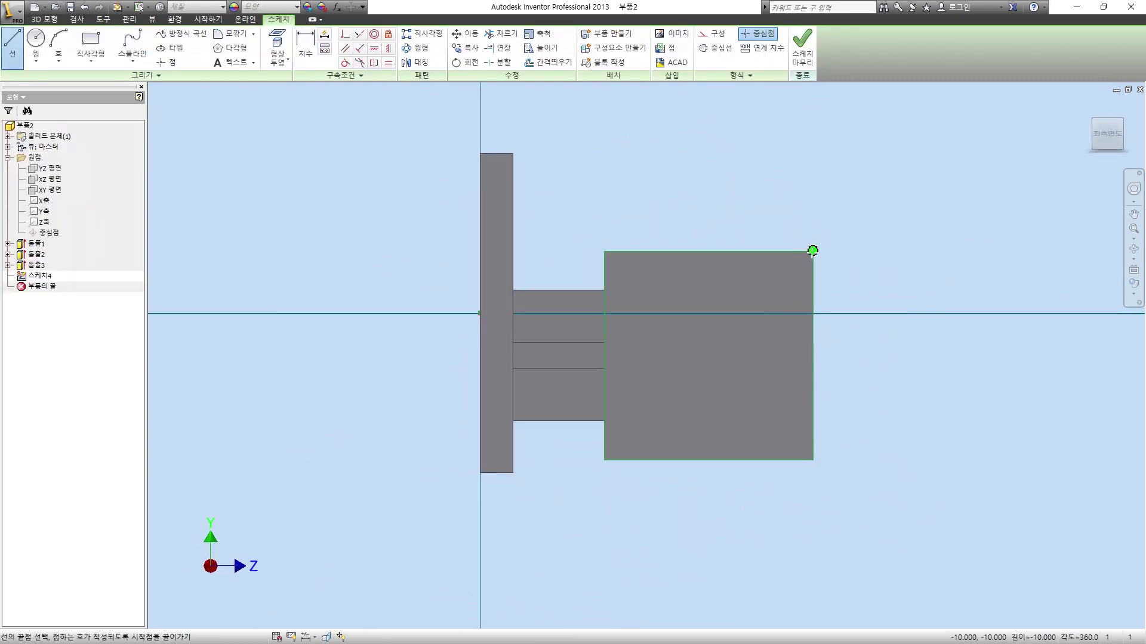
left_click(604, 459)
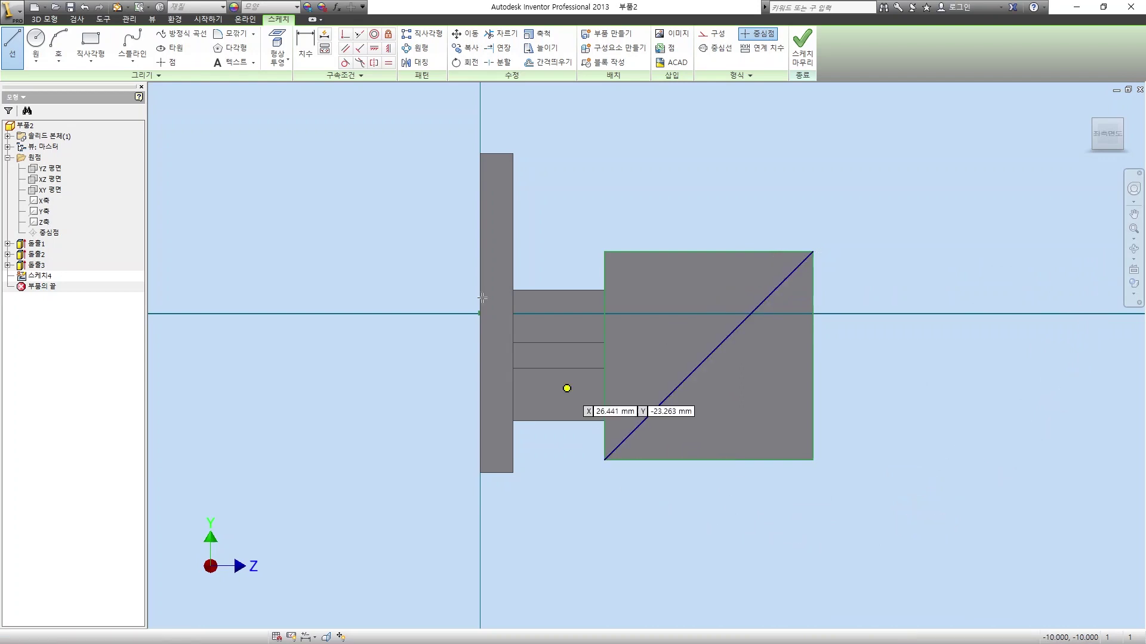
key("Escape")
left_click(173, 63)
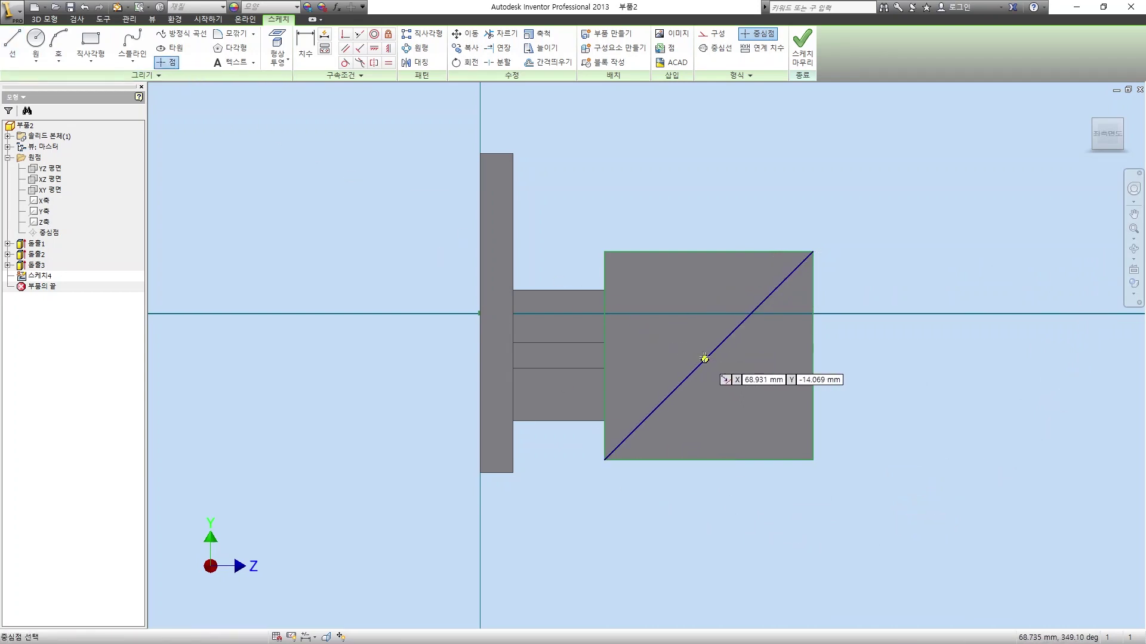
left_click(708, 355)
Finish the sketch and cut a through-all counterbored hole at the point, 42 mm counterbore diameter, 15 mm deep, 36 mm hole diameter
left_click(803, 50)
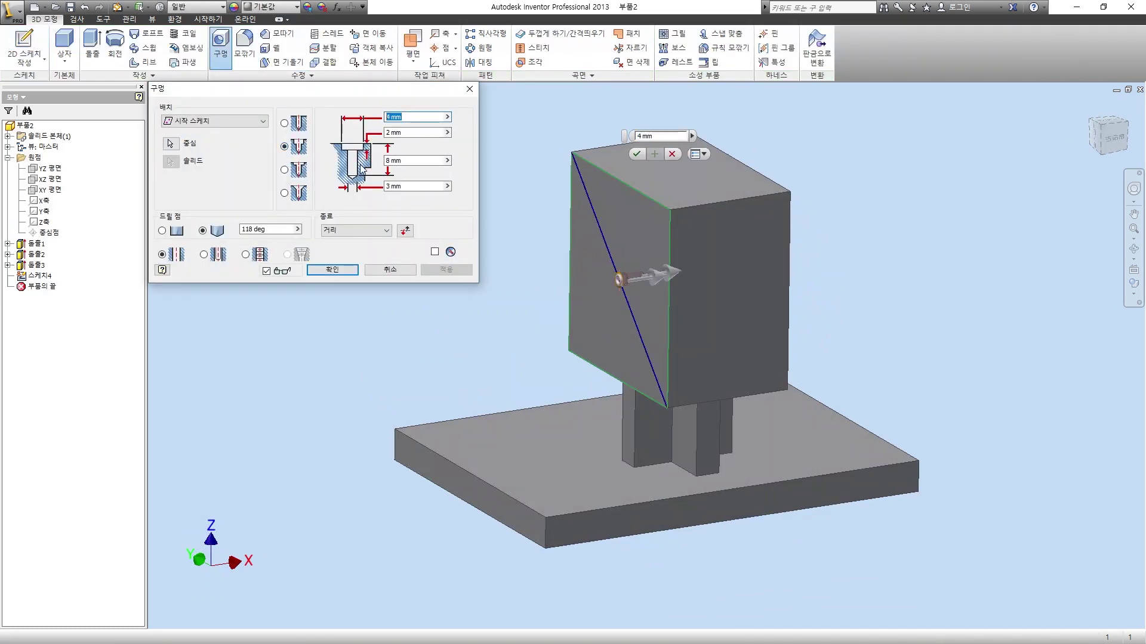
left_click(354, 230)
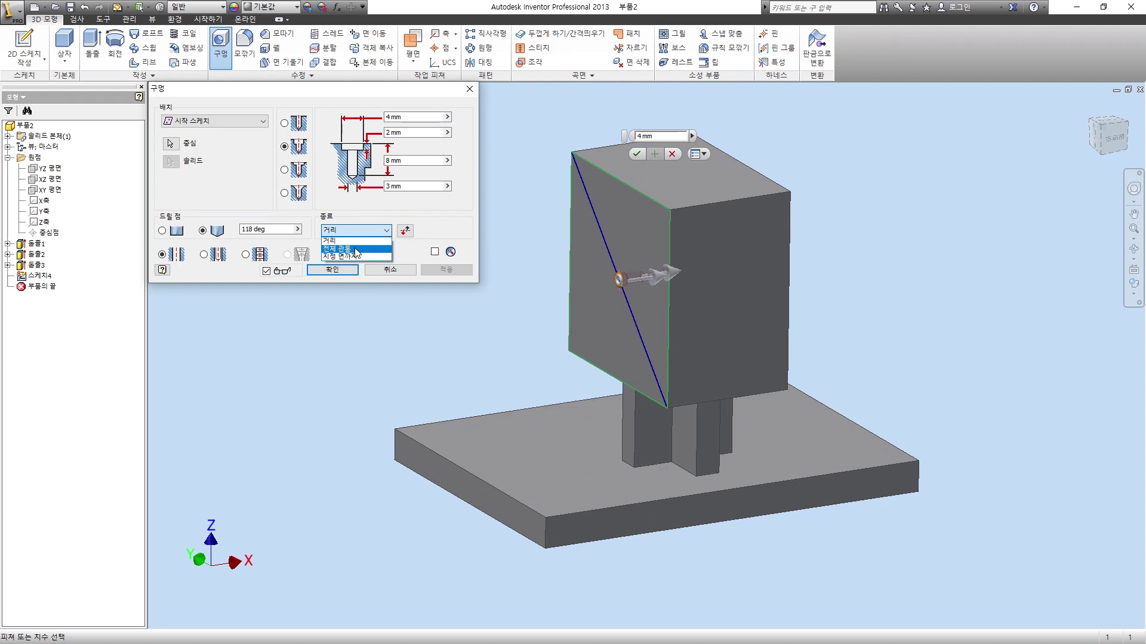
left_click(355, 251)
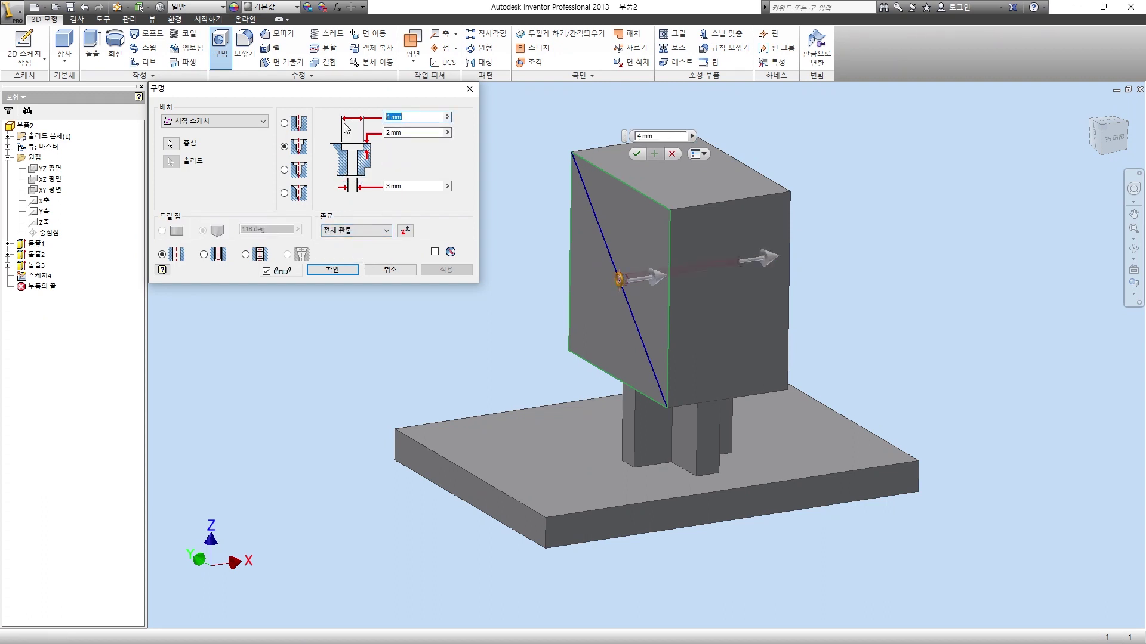
key("Tab")
type("1")
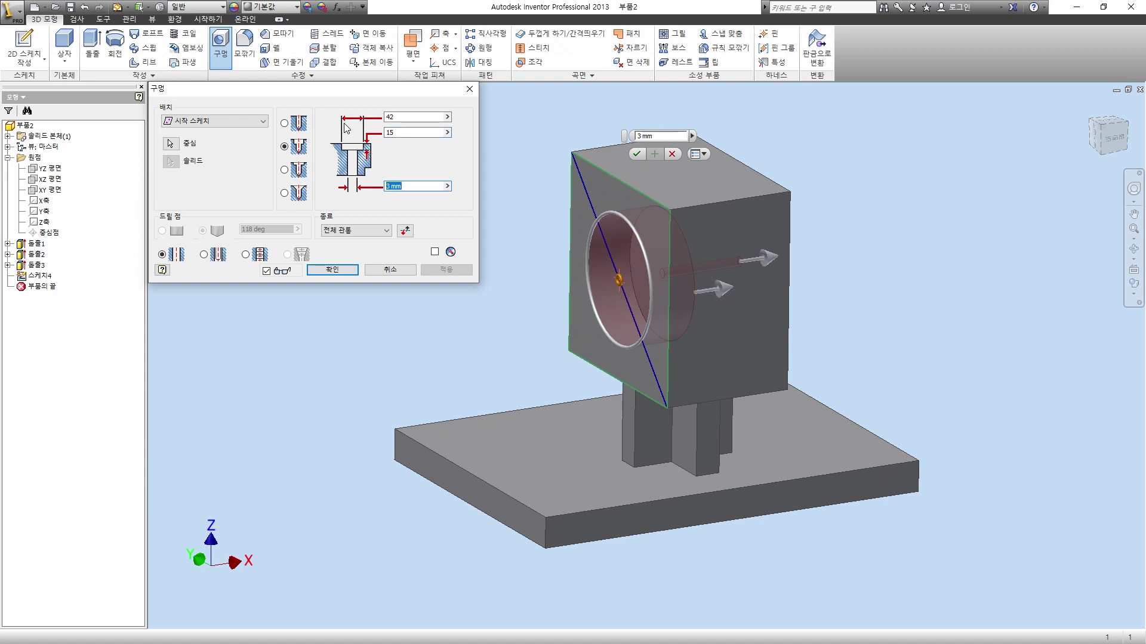
key("Return")
Sketch on the block's opposite side face and add a matching concentric counterbored through hole, 42 mm by 15 mm deep with 36 mm bore
key("F4")
mouse_move(721, 312)
left_mouse_down()
mouse_move(634, 312)
mouse_move(692, 313)
left_mouse_up()
key("s")
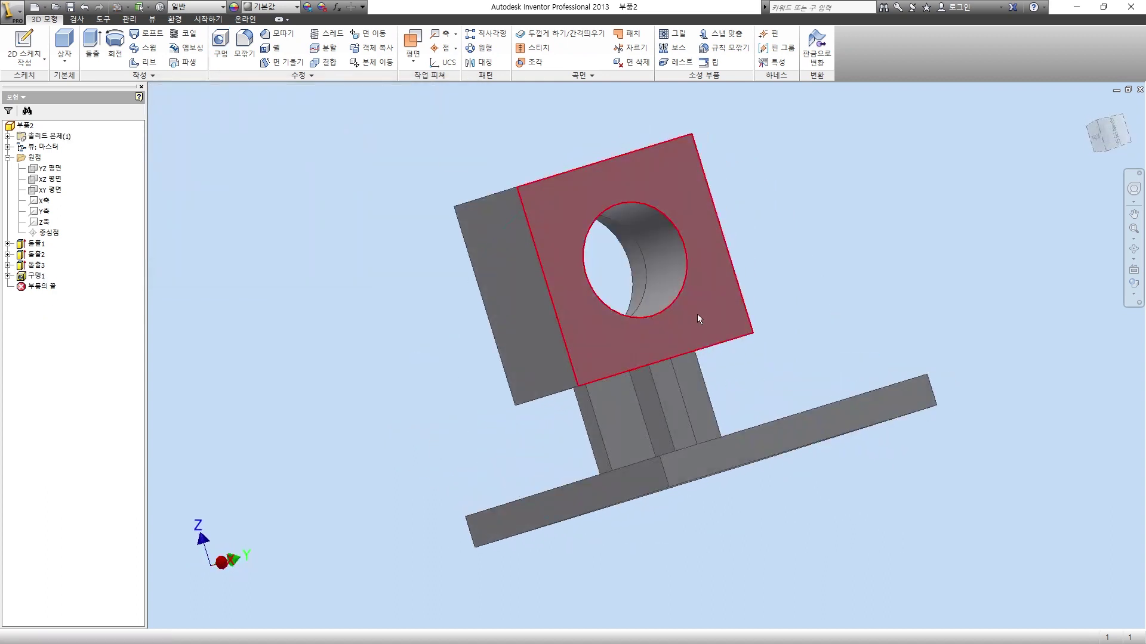
left_click(700, 316)
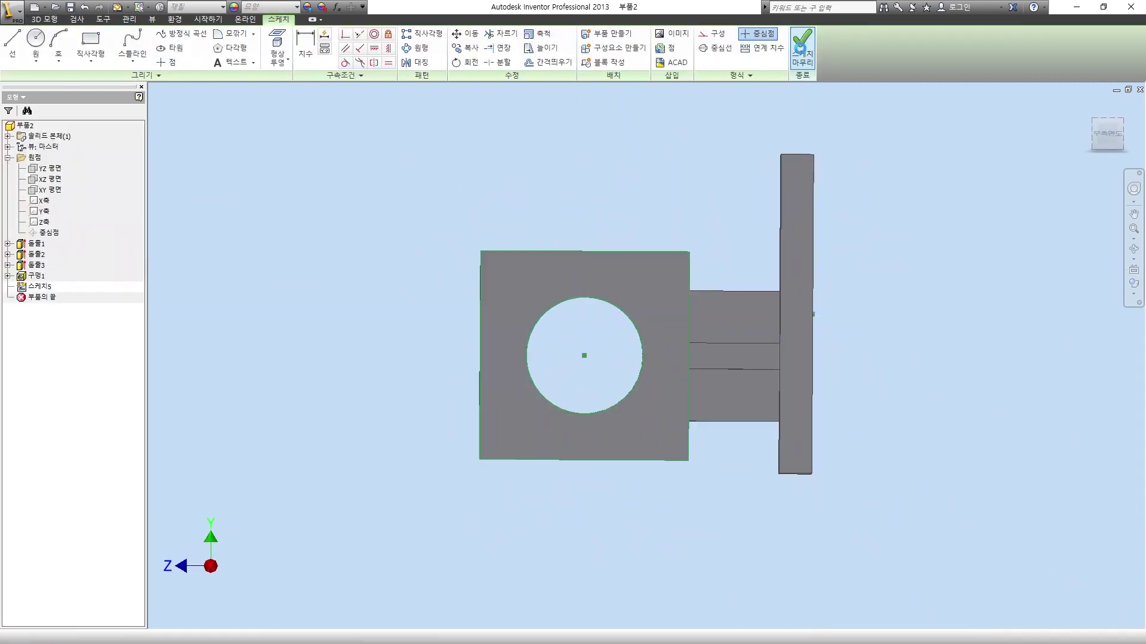
left_click(803, 44)
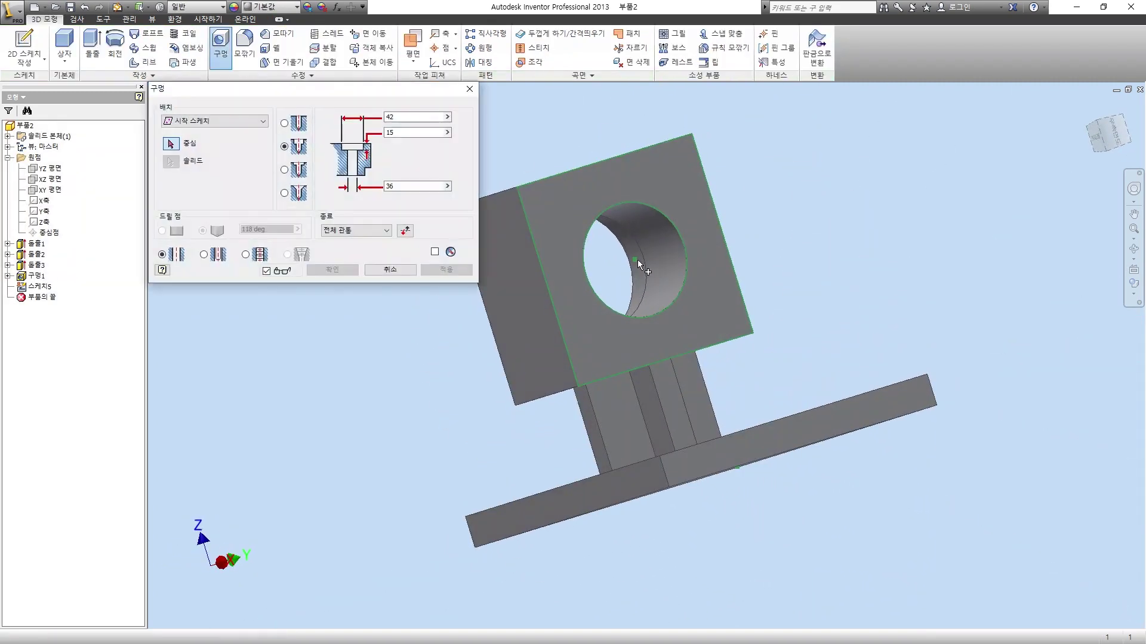
left_click(333, 270)
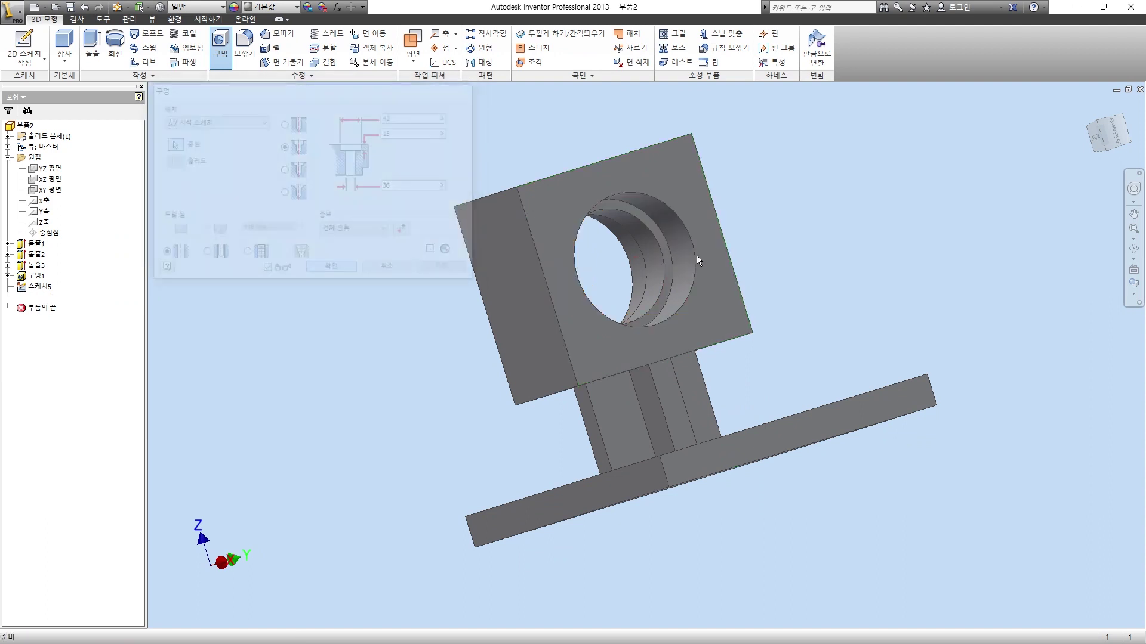
Fillet the block's four horizontal edges running parallel to the bore with an 8 mm radius
key("F4")
left_click_drag(844, 261, 864, 311)
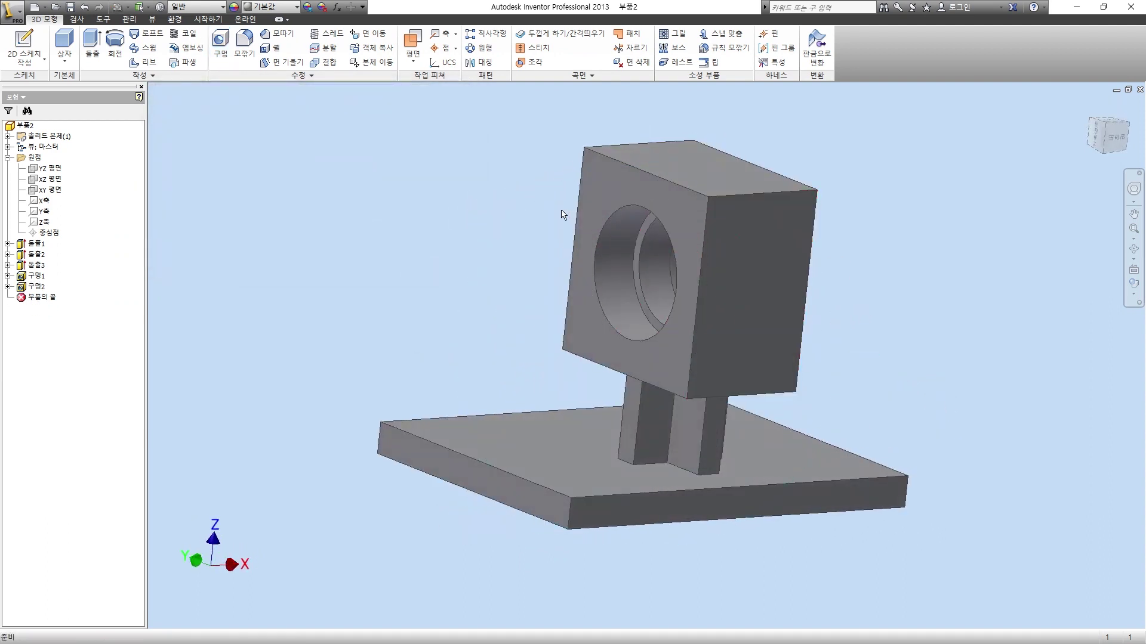
left_click(244, 44)
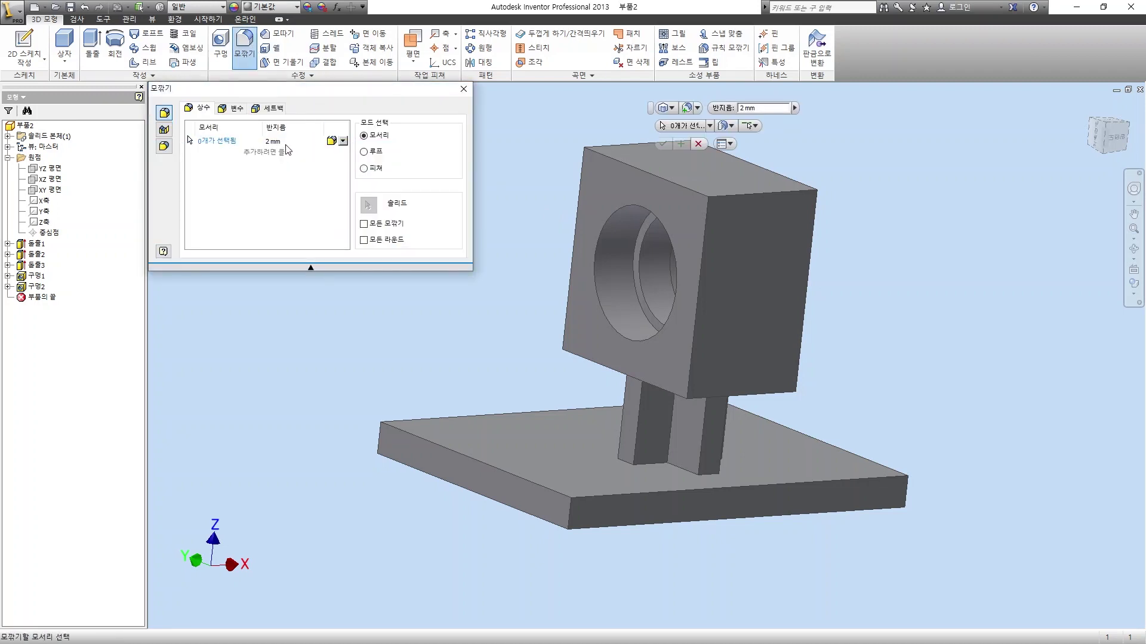
left_click(286, 142)
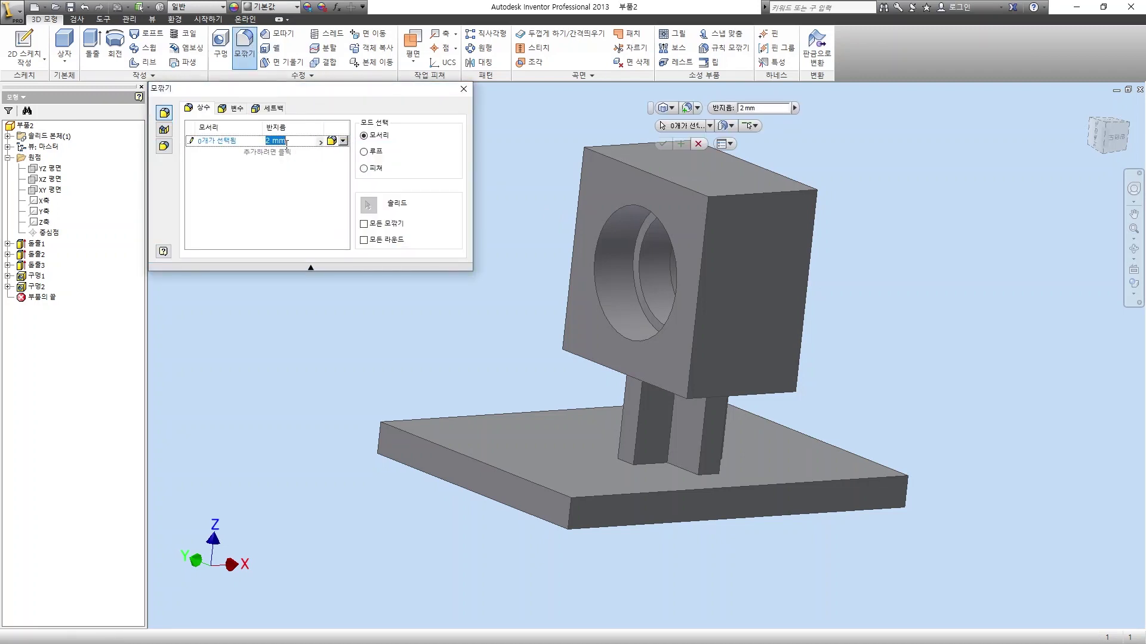
left_click(603, 149)
left_click(743, 198)
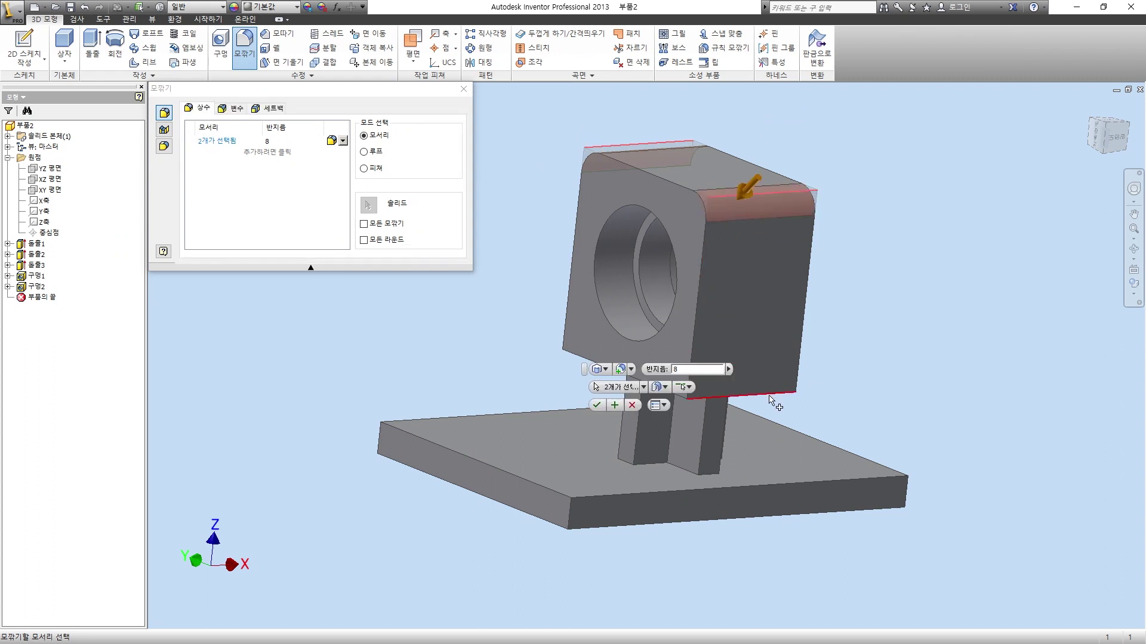
left_click(770, 398)
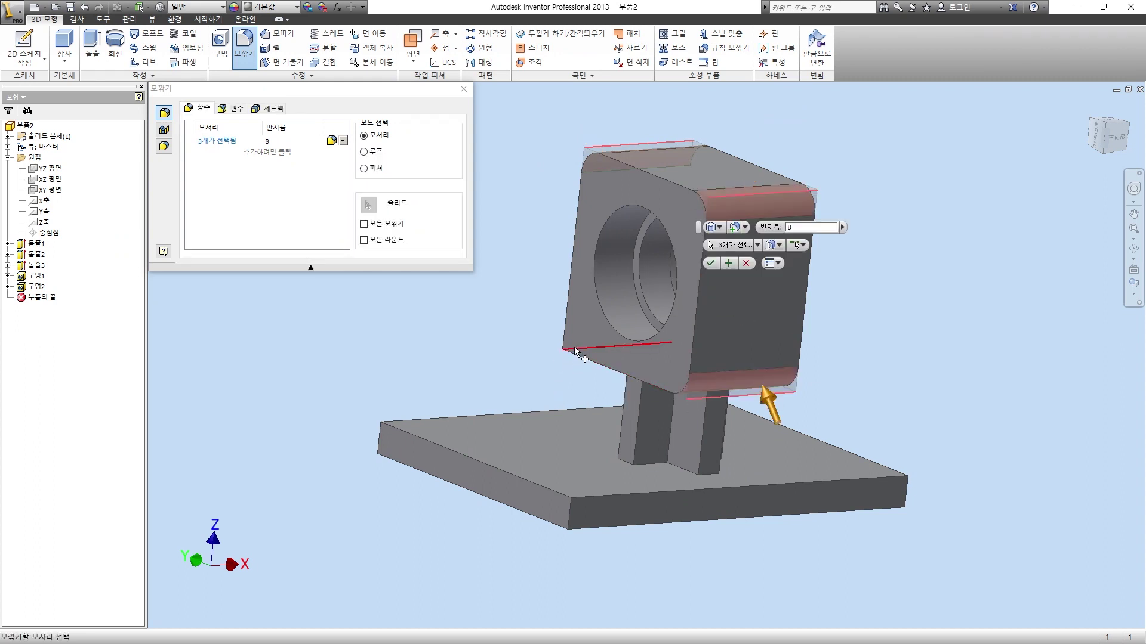
left_click(305, 251)
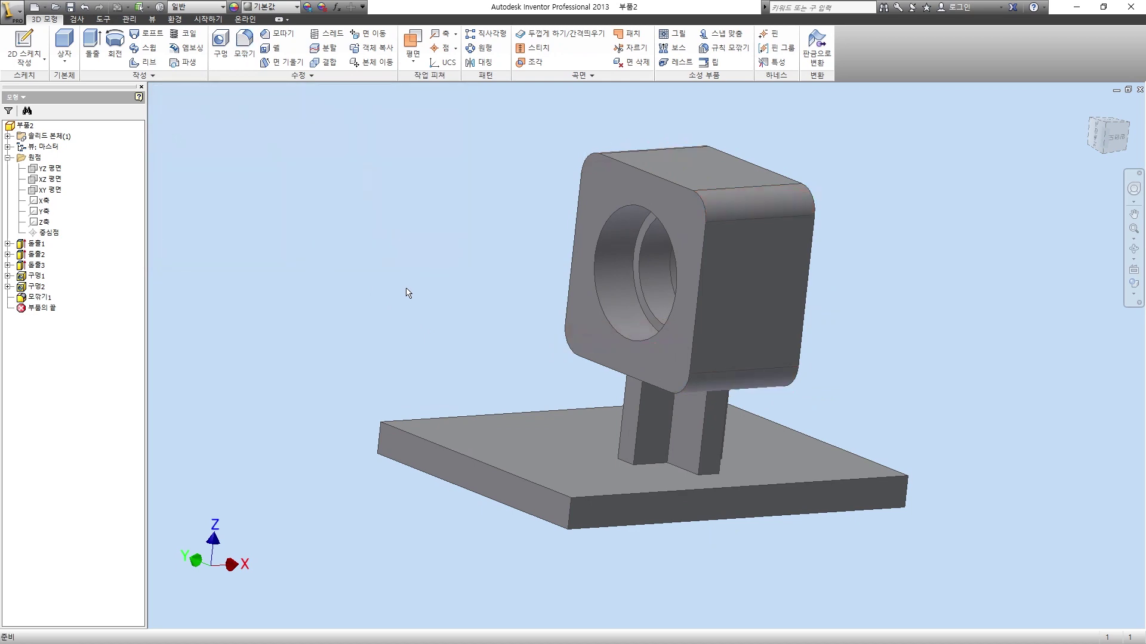
Create a sketch on the block's counterbored side face to project its outline and corner-arc centres, and finish the sketch
key("s")
left_click(681, 215)
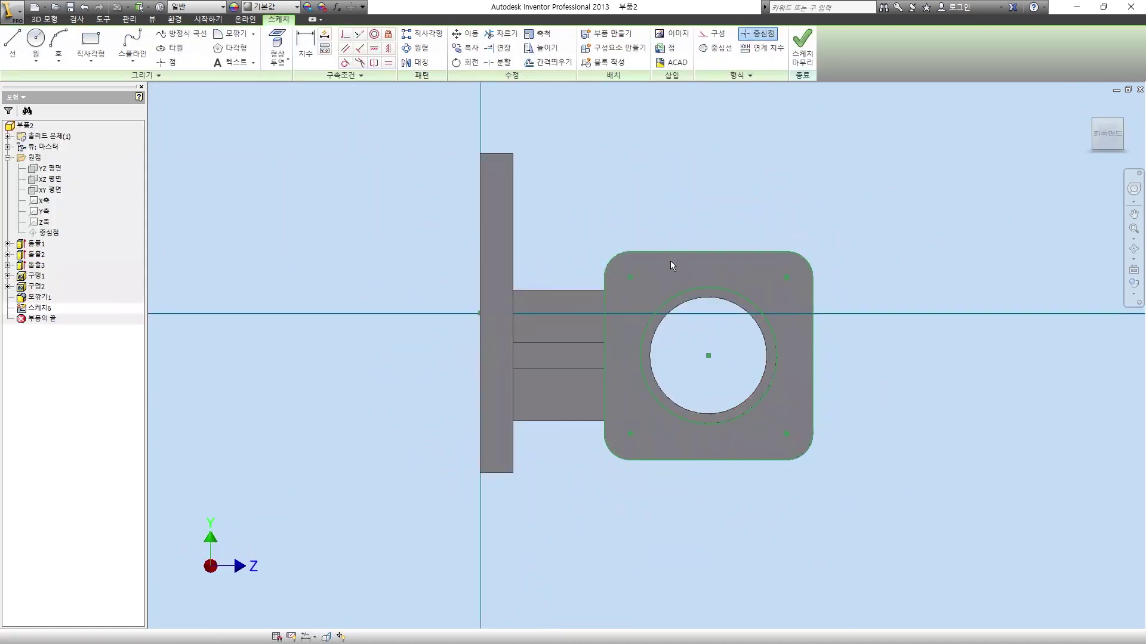
left_click(167, 62)
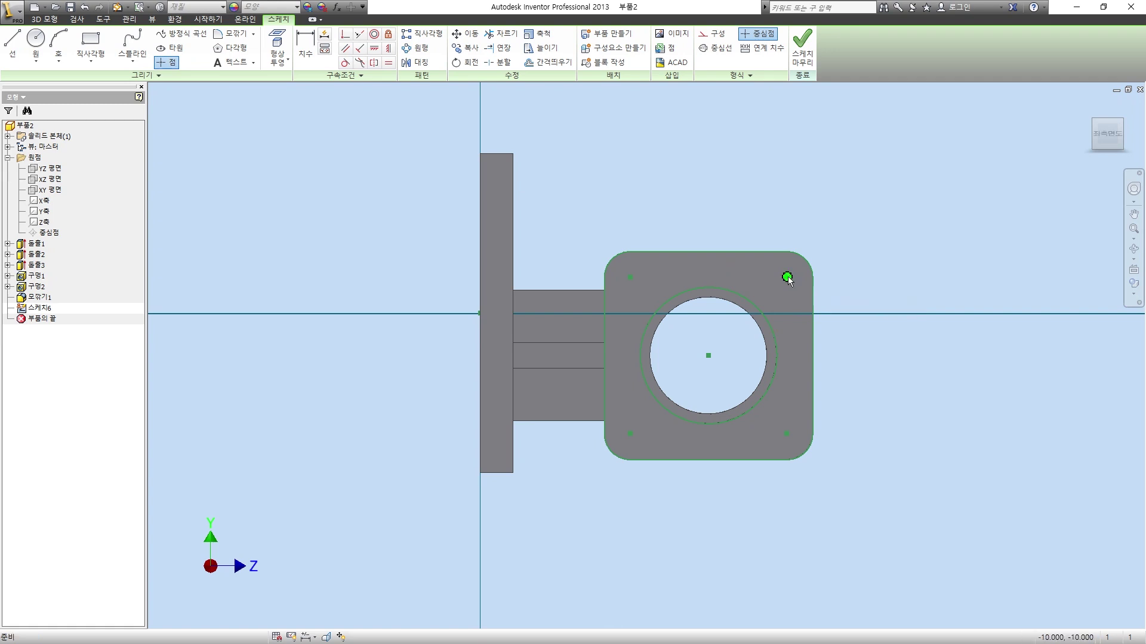
left_click(802, 43)
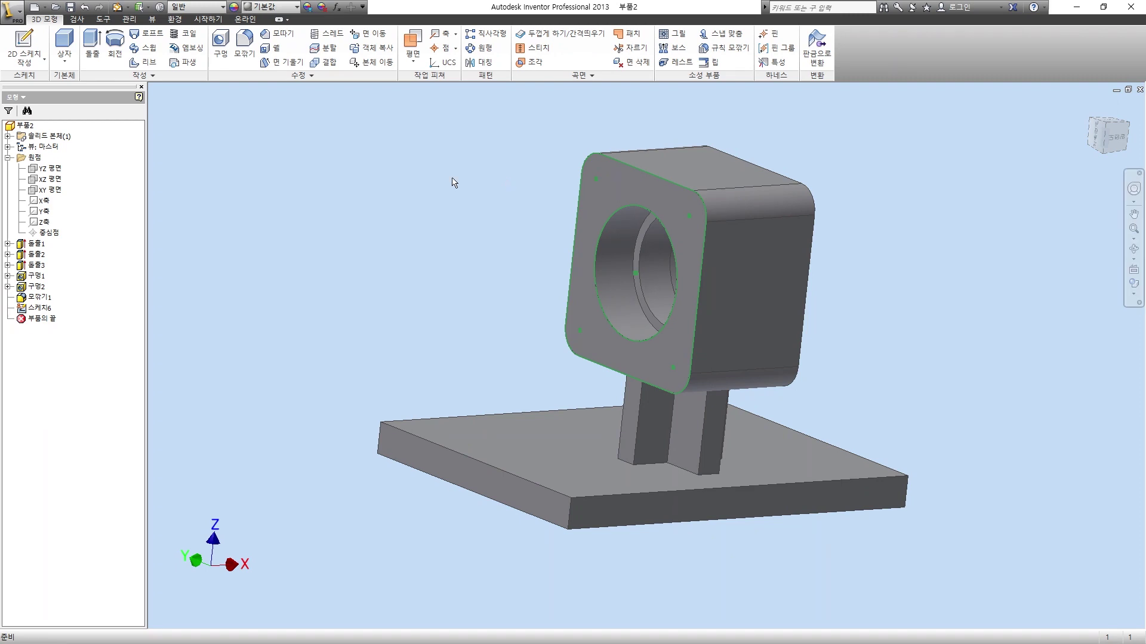
Set up a plain tapped hole with ISO Metric profile, size 4, M4x0.7, distance termination, 8 mm thread depth and 10 mm hole depth
left_click(224, 48)
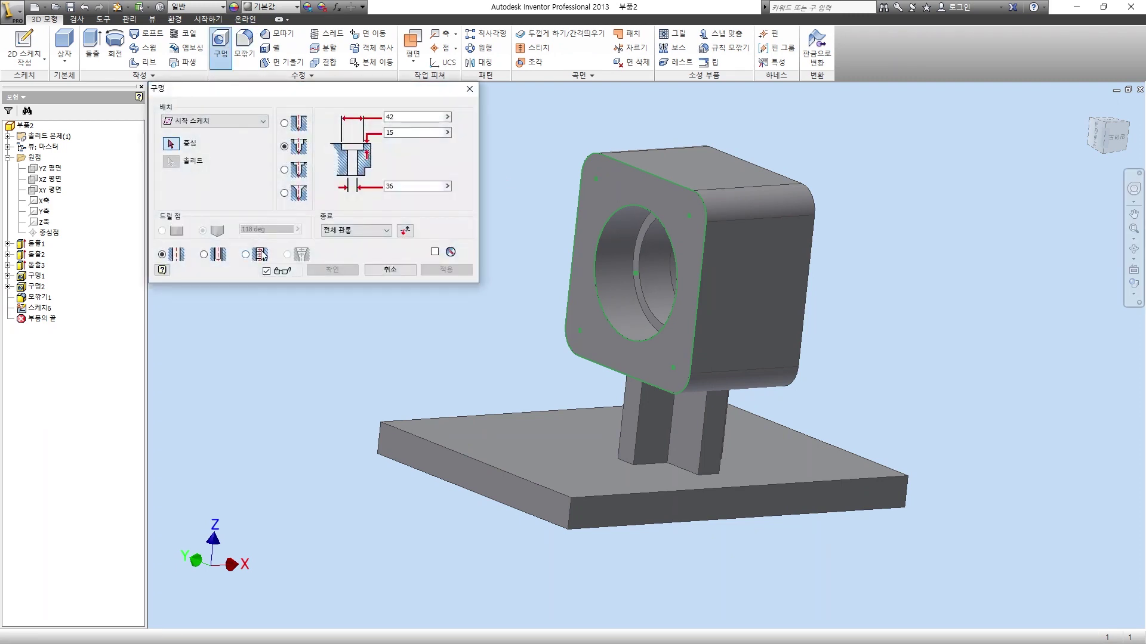
left_click(297, 124)
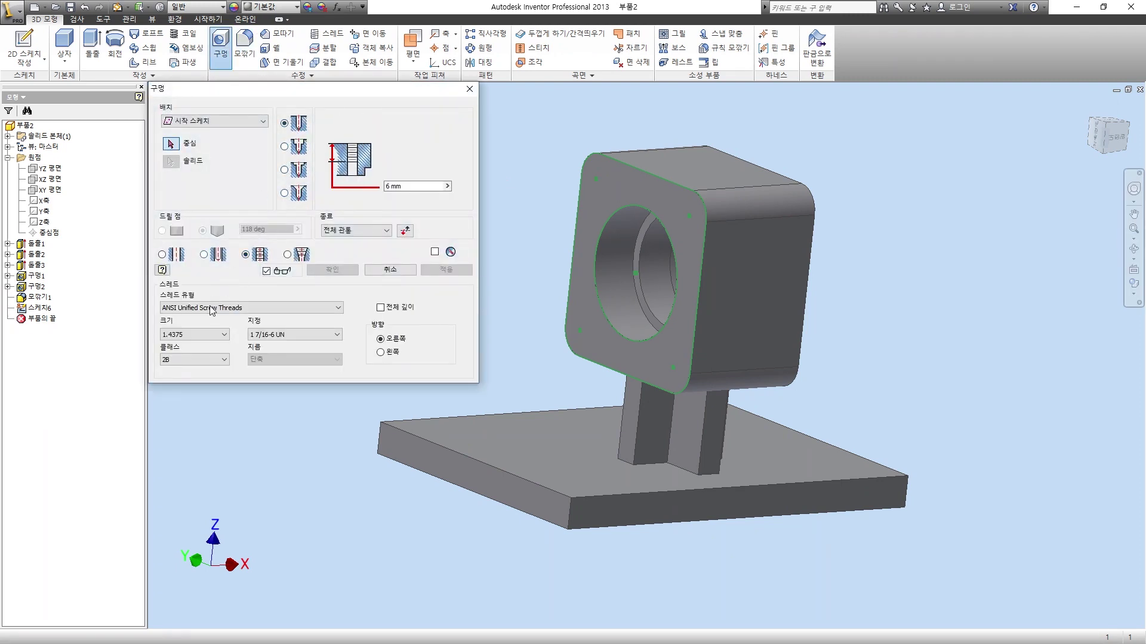
left_click(210, 308)
left_click(201, 330)
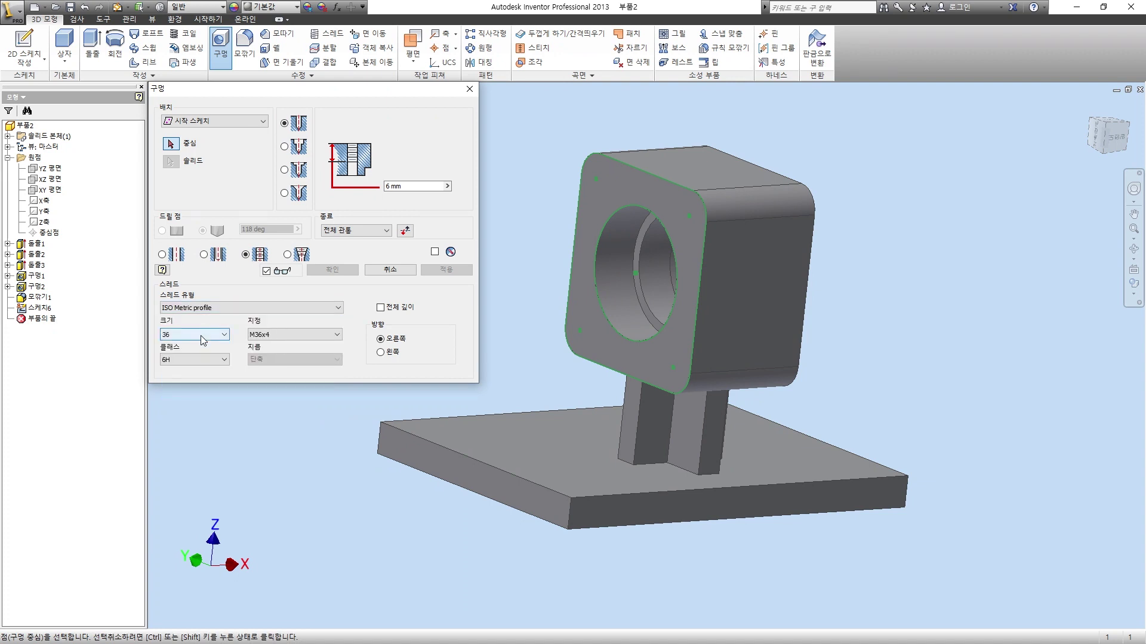
left_click(201, 334)
scroll(195, 400, "up", 8)
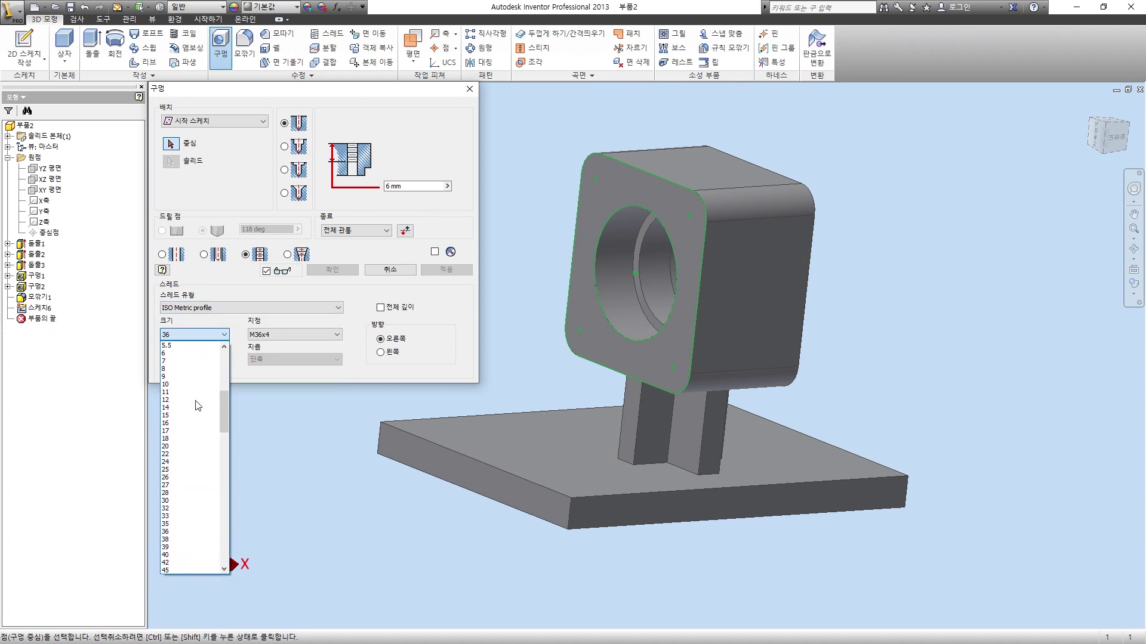
left_click(185, 345)
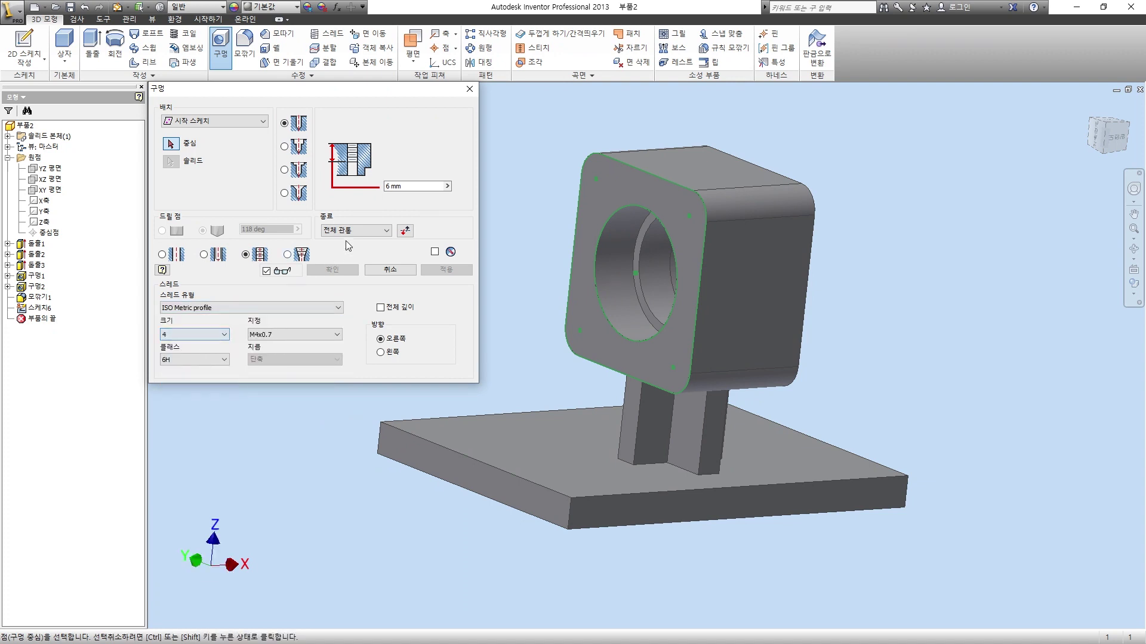
left_click(355, 230)
left_click(346, 239)
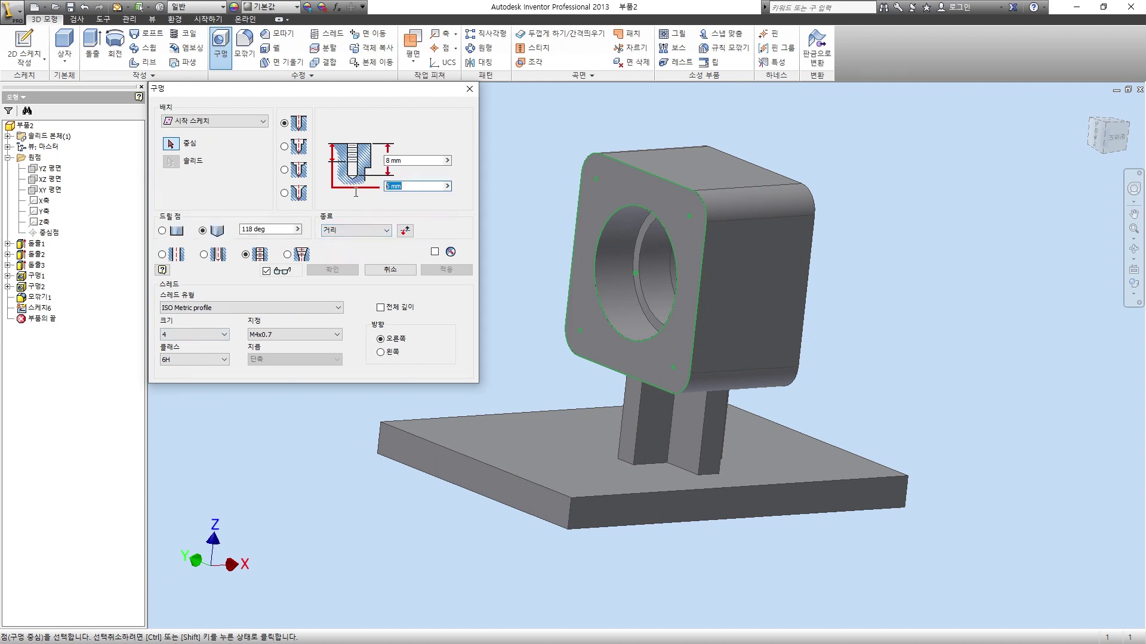
type("8")
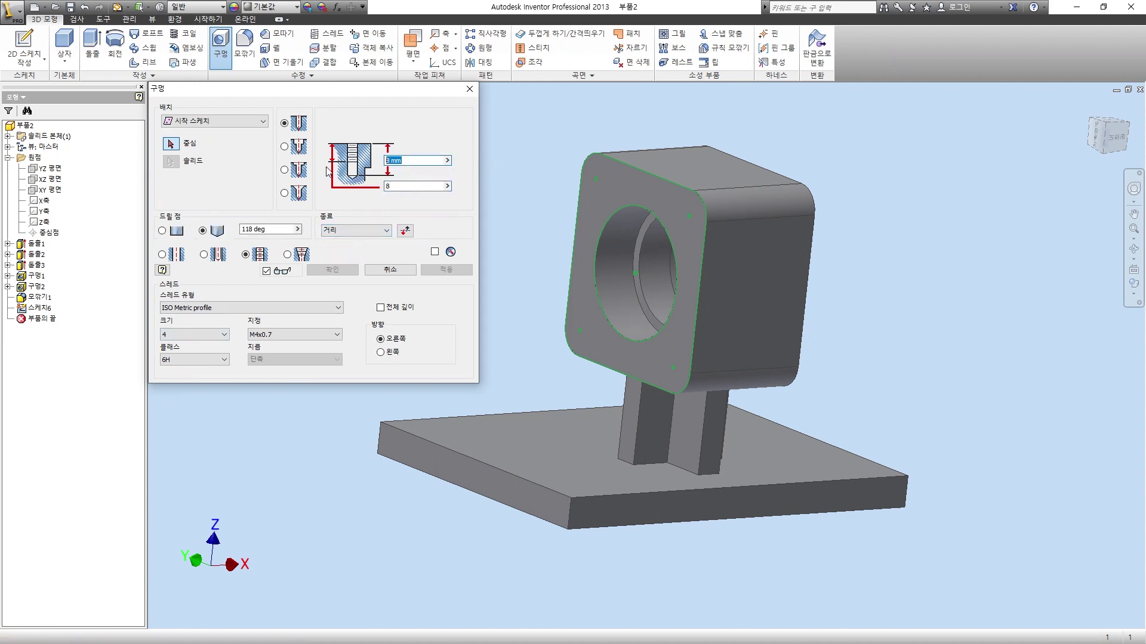
Place the tapped holes at the four corner-arc centres of the block's side face and create them
left_click(596, 178)
left_click(690, 215)
left_click(674, 368)
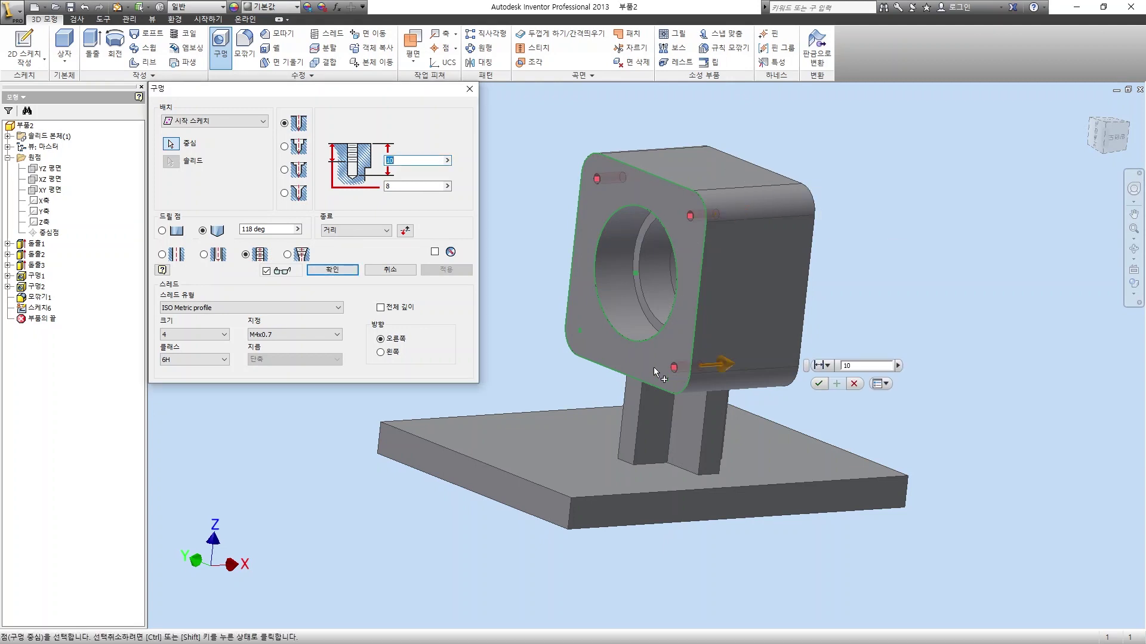
left_click(579, 331)
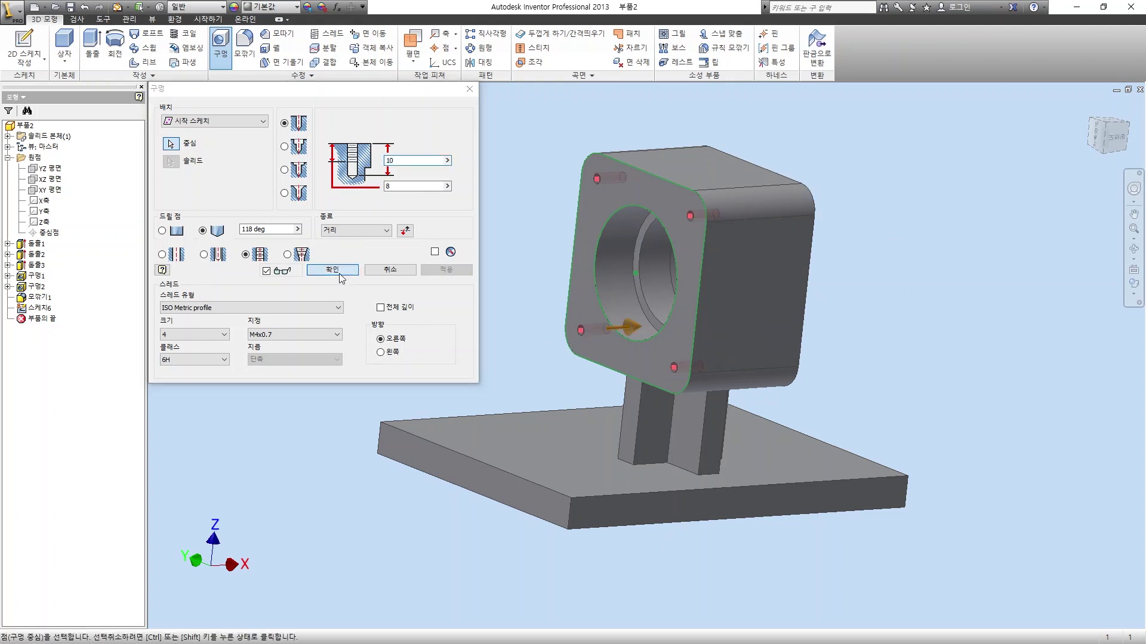
left_click(332, 270)
Create a sketch on the block's opposite counterbored face to project its corner-arc centres, and finish the sketch
key("F4")
left_click_drag(740, 317, 582, 315)
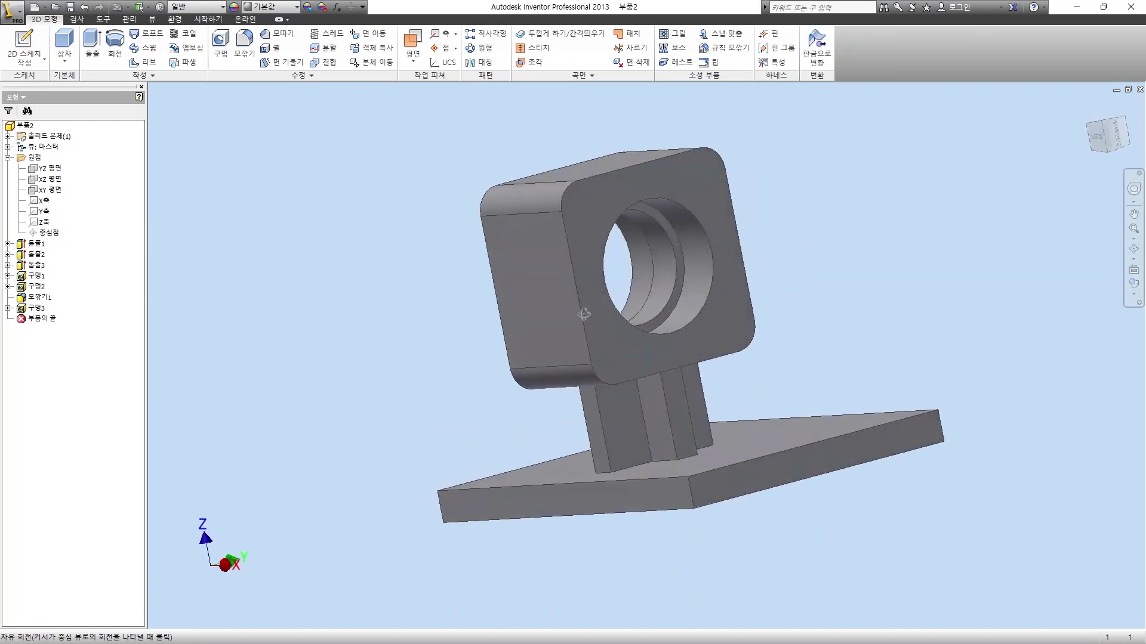
key("s")
left_click(724, 313)
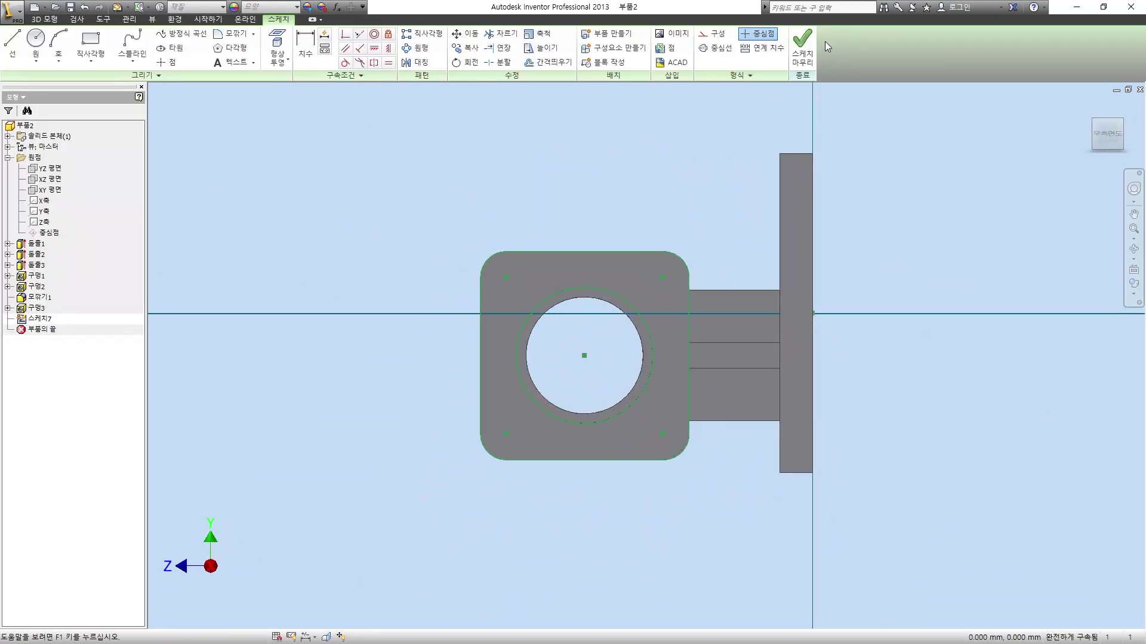
left_click(802, 58)
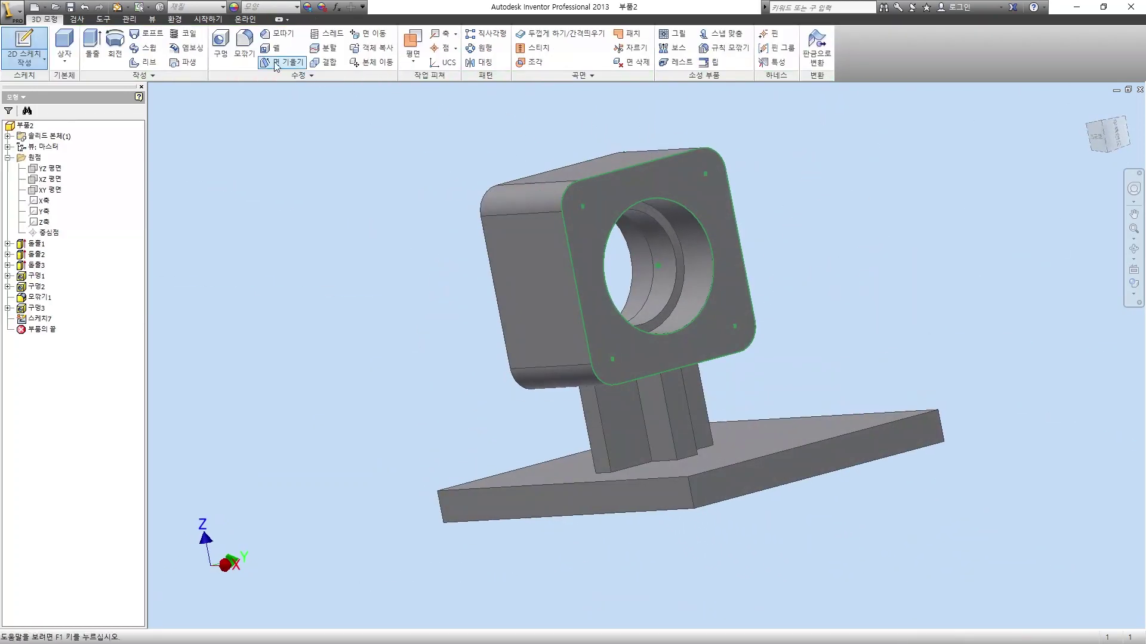
Add M4x0.7 tapped holes, 8 mm thread and 10 mm hole depth, at the opposite face's four corner-arc centres
left_click(582, 206)
left_click(704, 174)
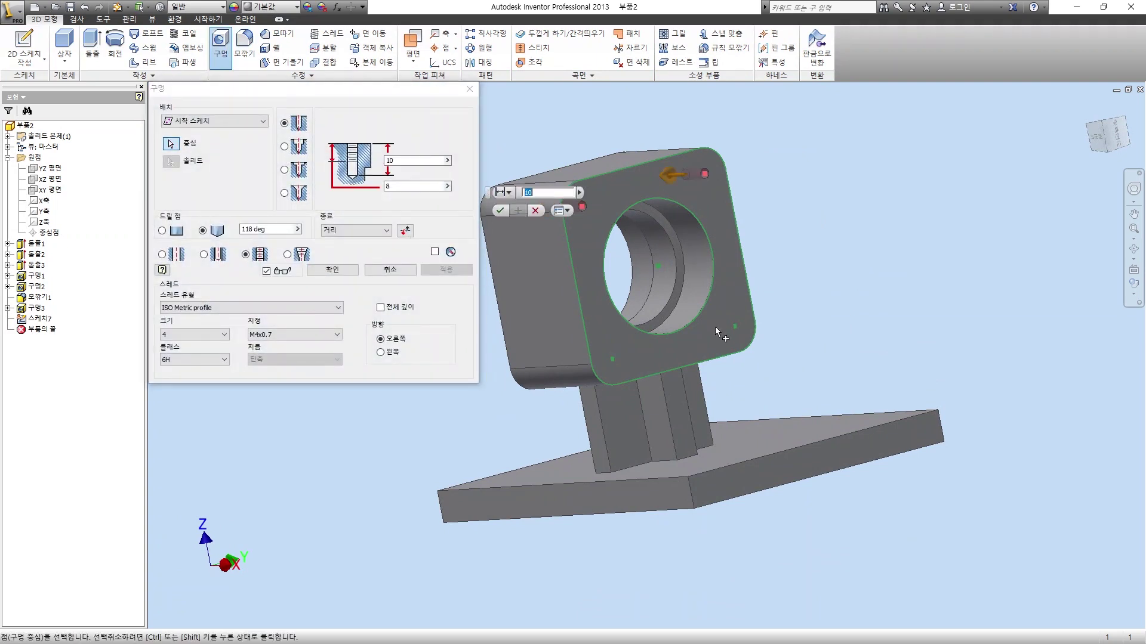
left_click(734, 326)
left_click(611, 360)
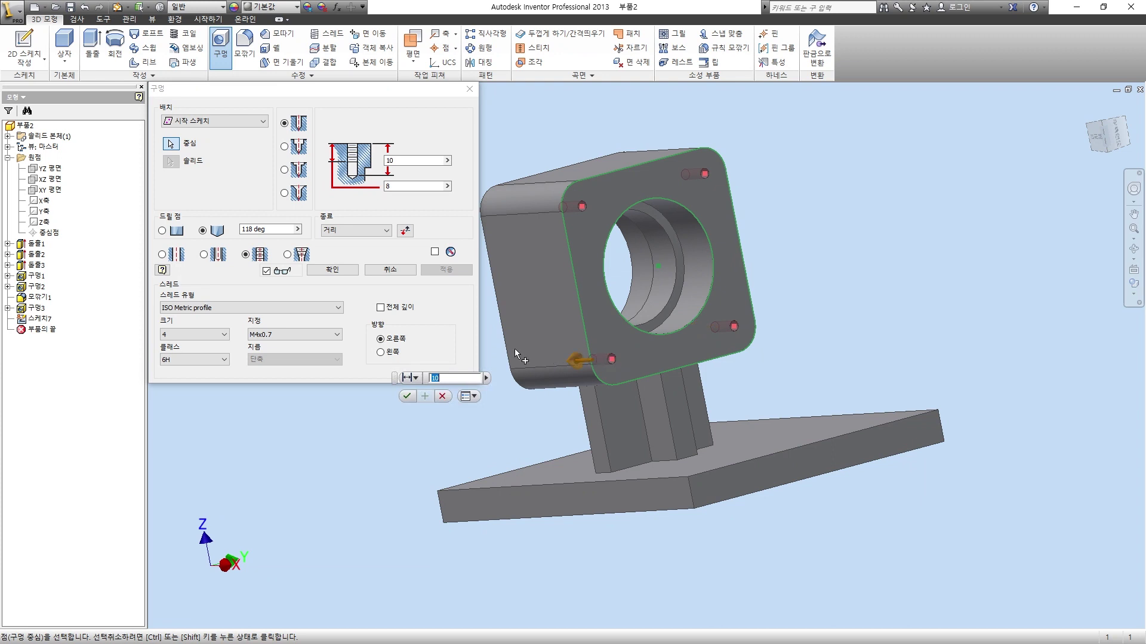
left_click(326, 273)
Fillet the base plate's four vertical corner edges with a 12 mm radius
key("F4")
left_click_drag(631, 331, 769, 323)
left_click_drag(678, 352, 733, 384)
left_click(243, 57)
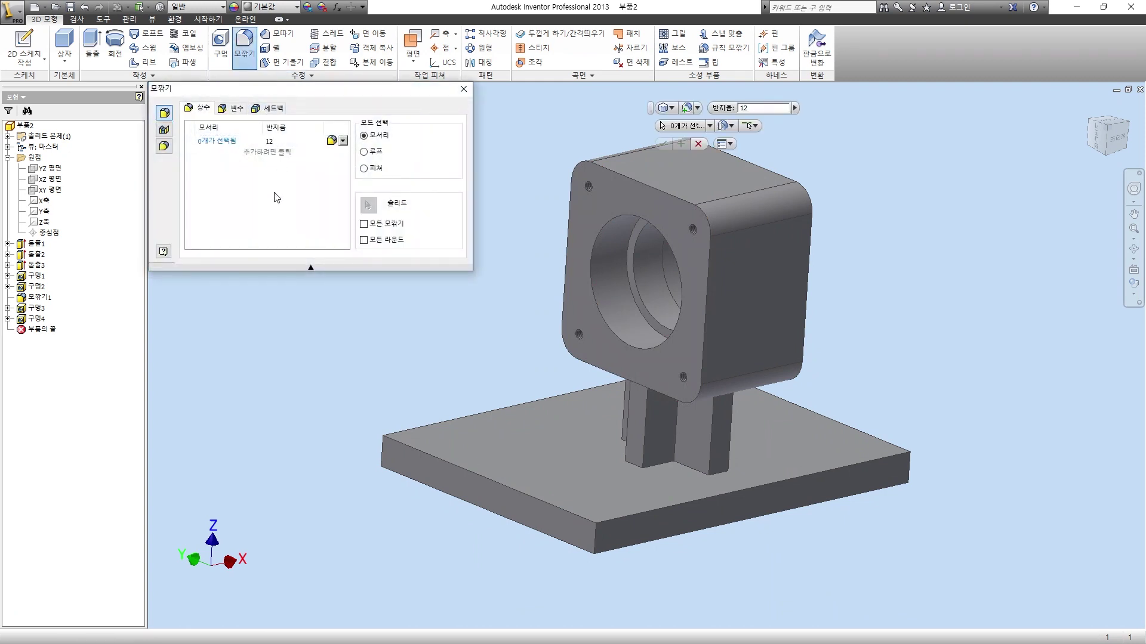
left_click(383, 455)
left_click(596, 540)
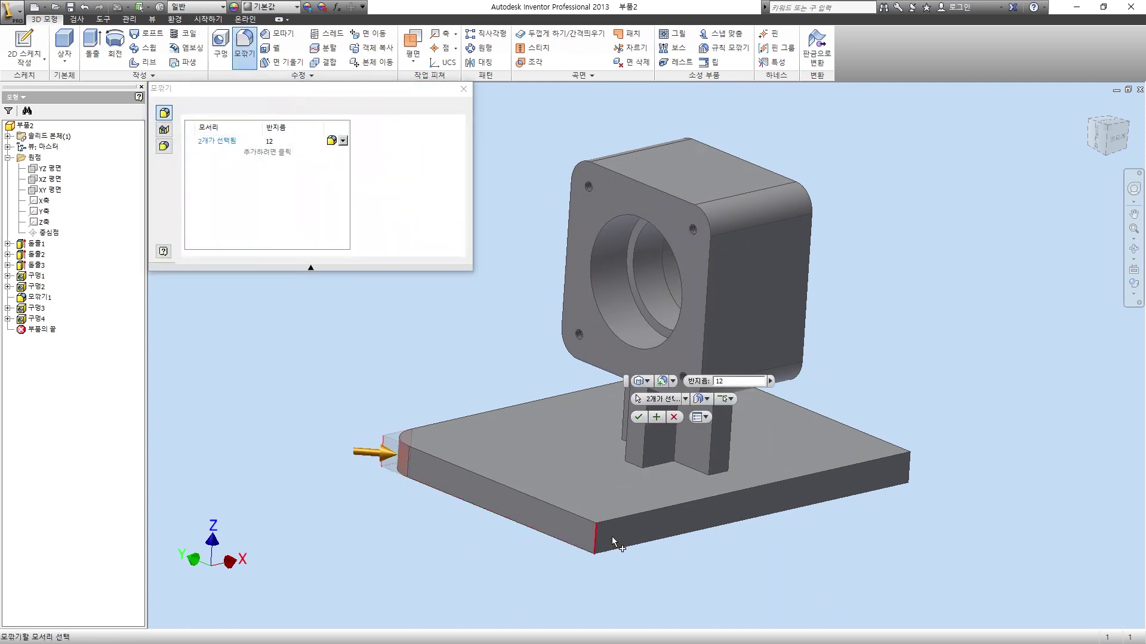
left_click(910, 471)
key("F4")
left_click_drag(726, 330, 717, 439)
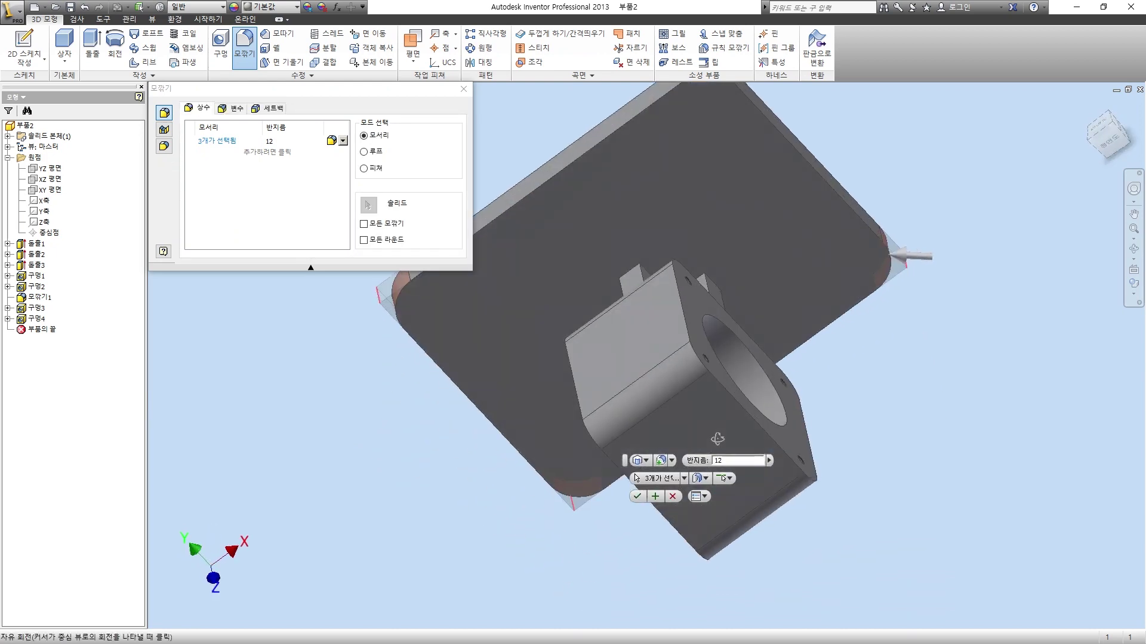
middle_click_drag(716, 243, 716, 430)
left_click(706, 234)
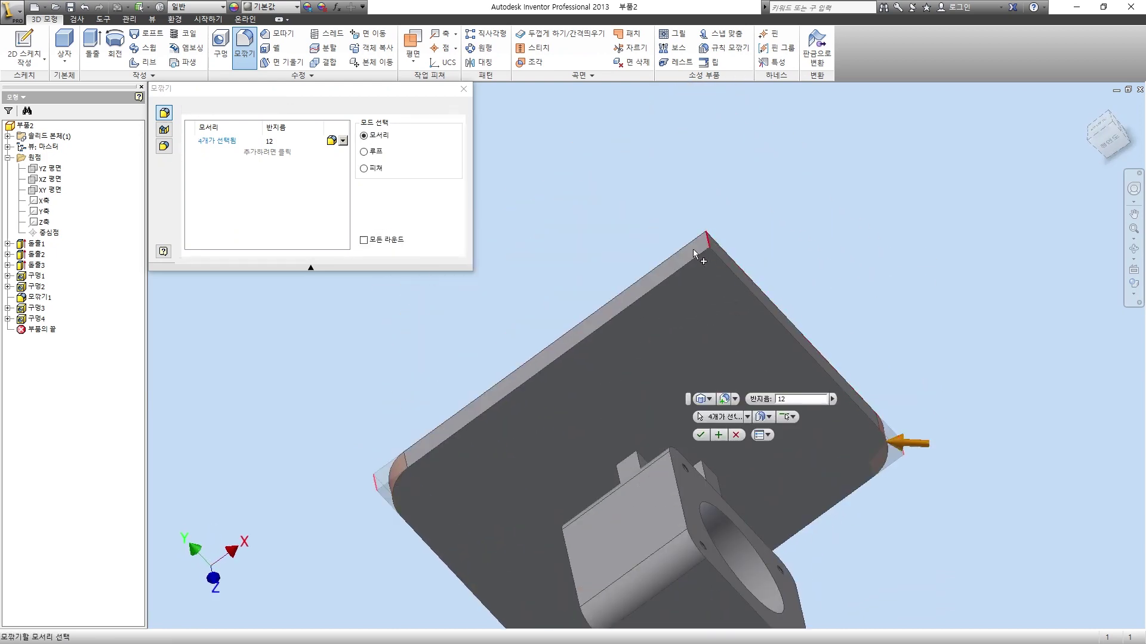
left_click(305, 252)
Create a sketch on the base plate's upper face to project its corner-arc centres, and finish the sketch
middle_click_drag(703, 381, 713, 324, "shift")
key("s")
left_click(717, 329)
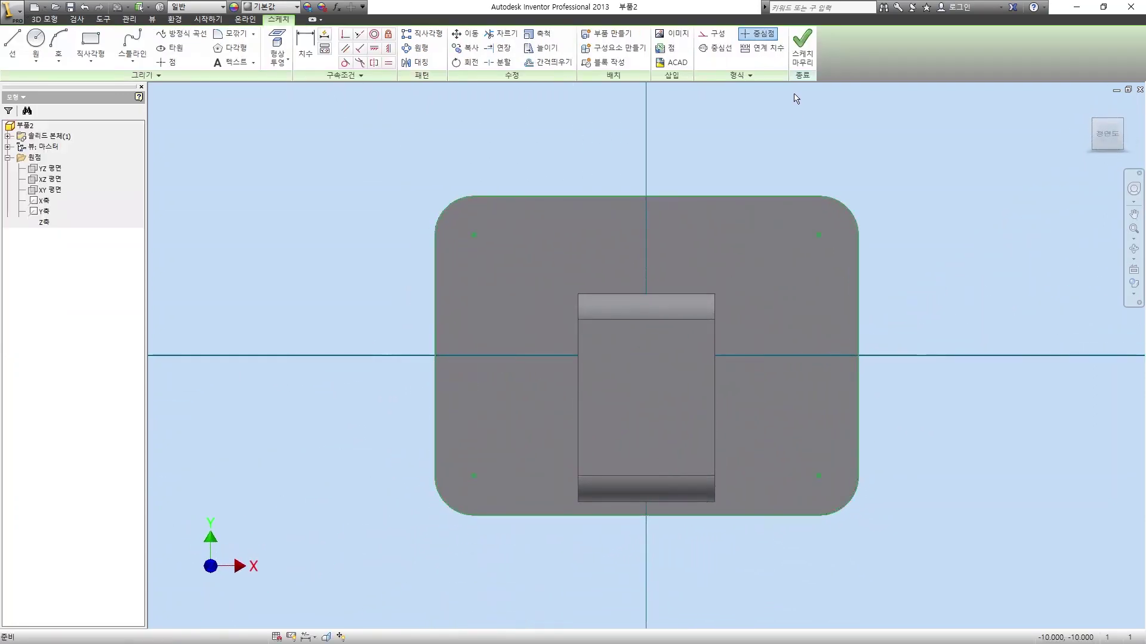
left_click(804, 47)
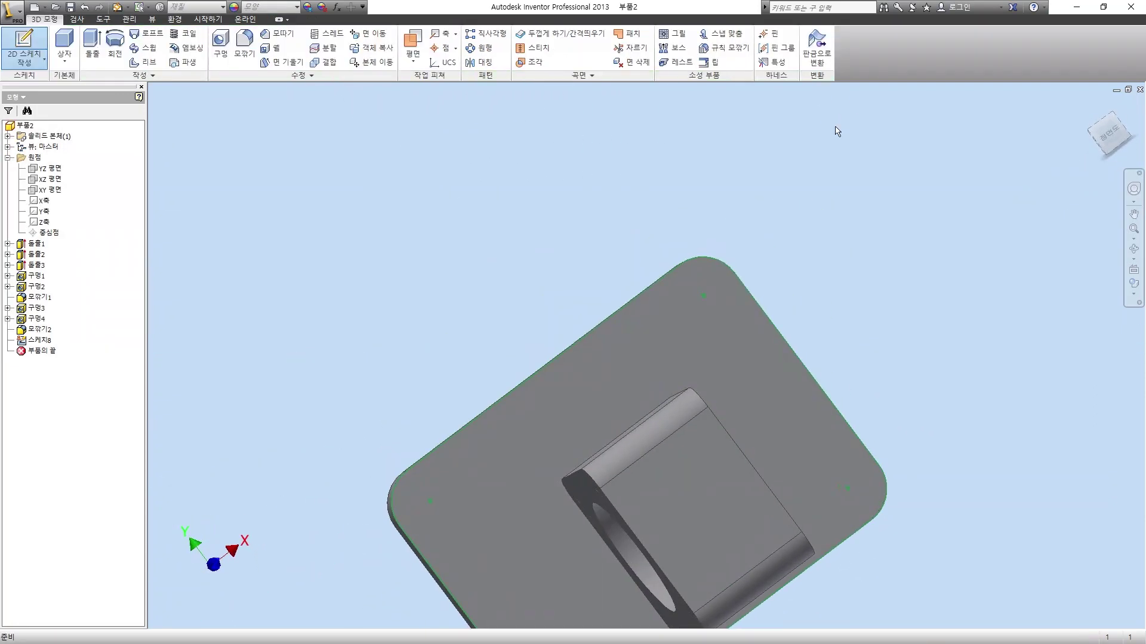
Add plain drilled through-all holes of 9 mm diameter at the base plate's four corner-arc centres
key("F4")
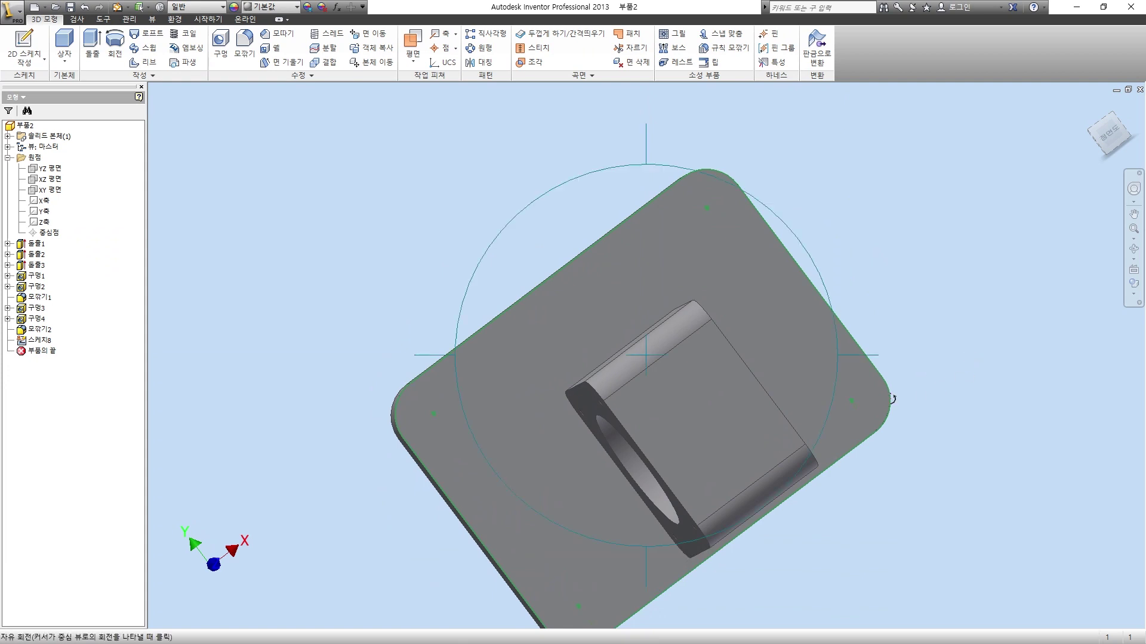
left_click_drag(787, 411, 786, 325)
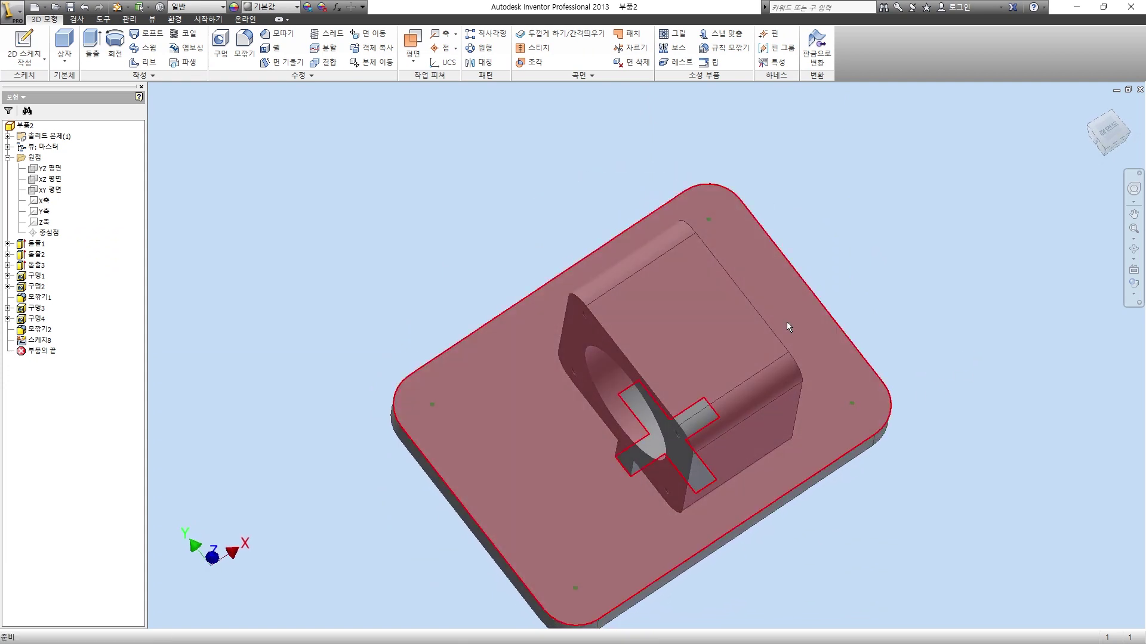
left_click(220, 48)
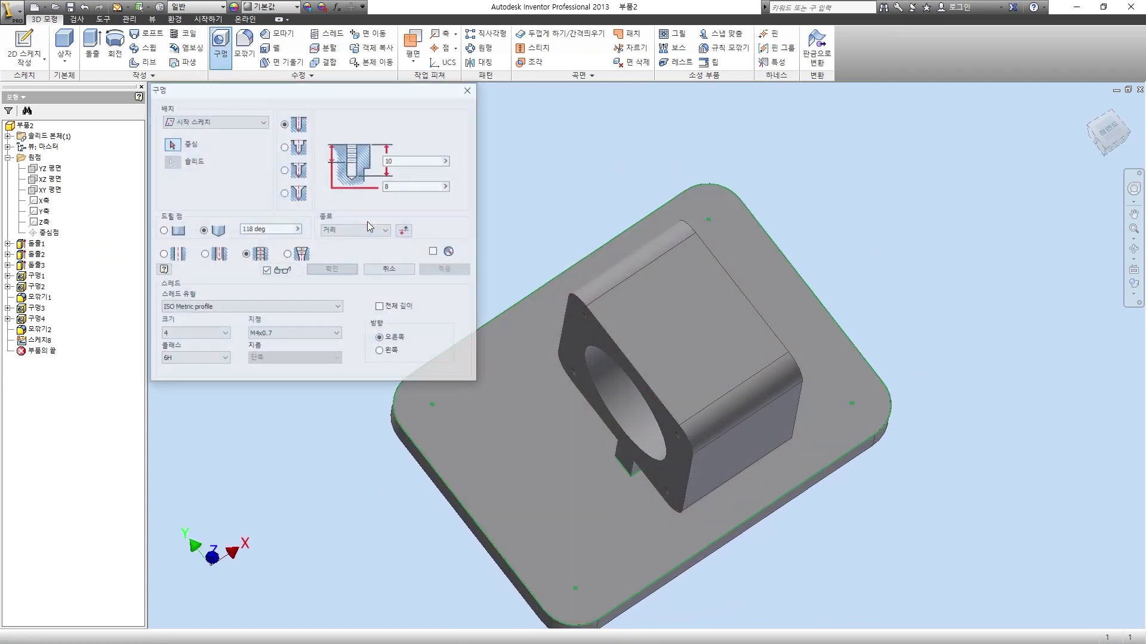
left_click(432, 404)
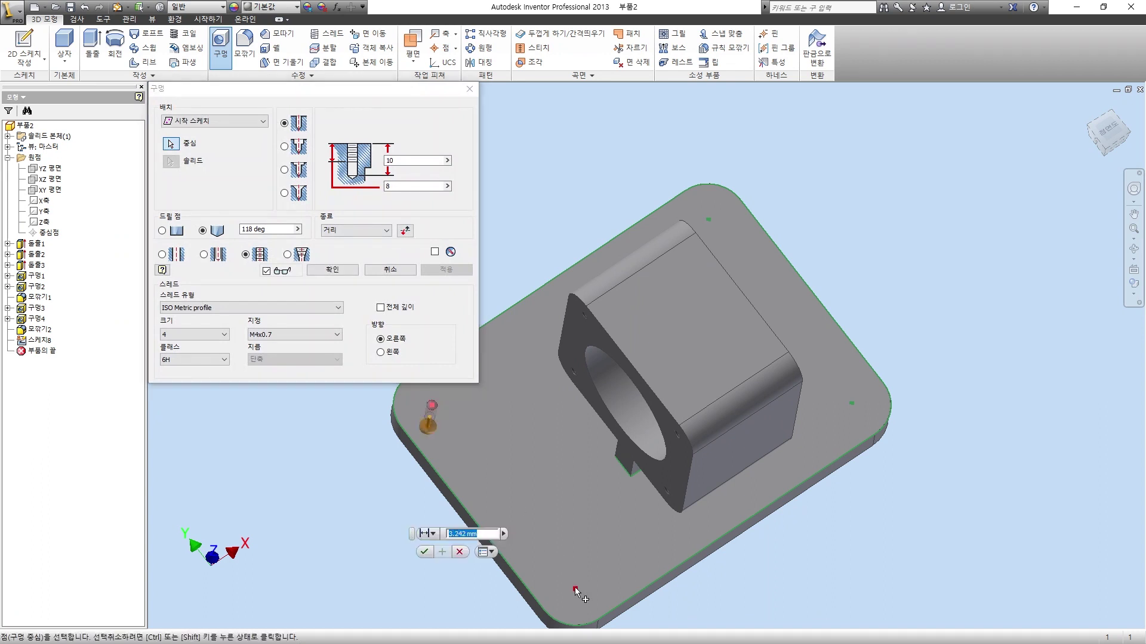
left_click(850, 404)
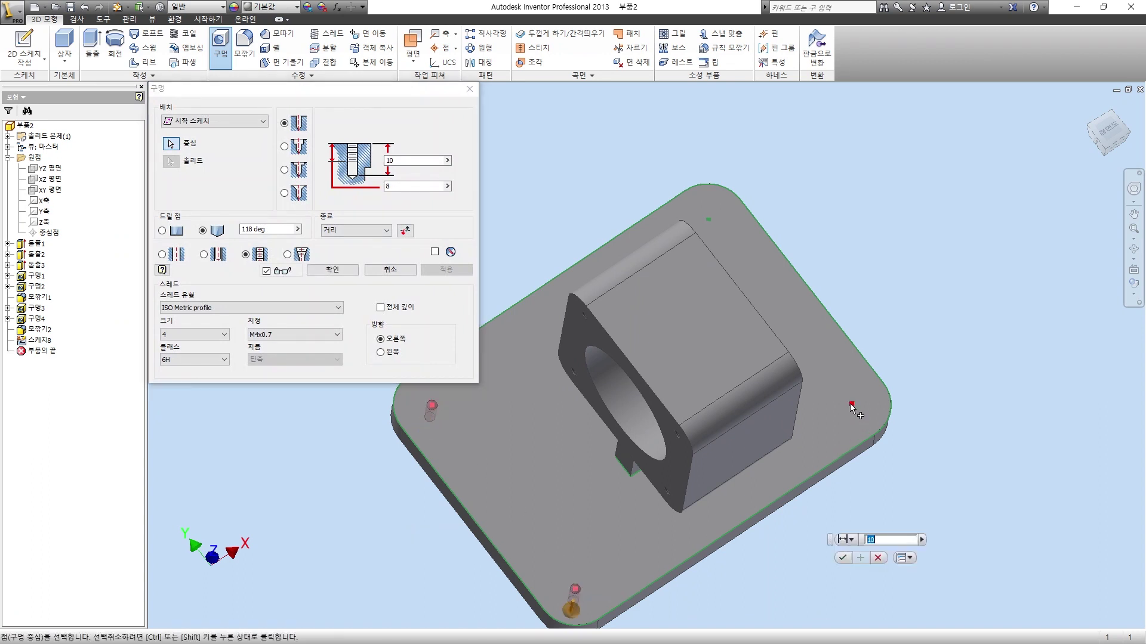
left_click(708, 220)
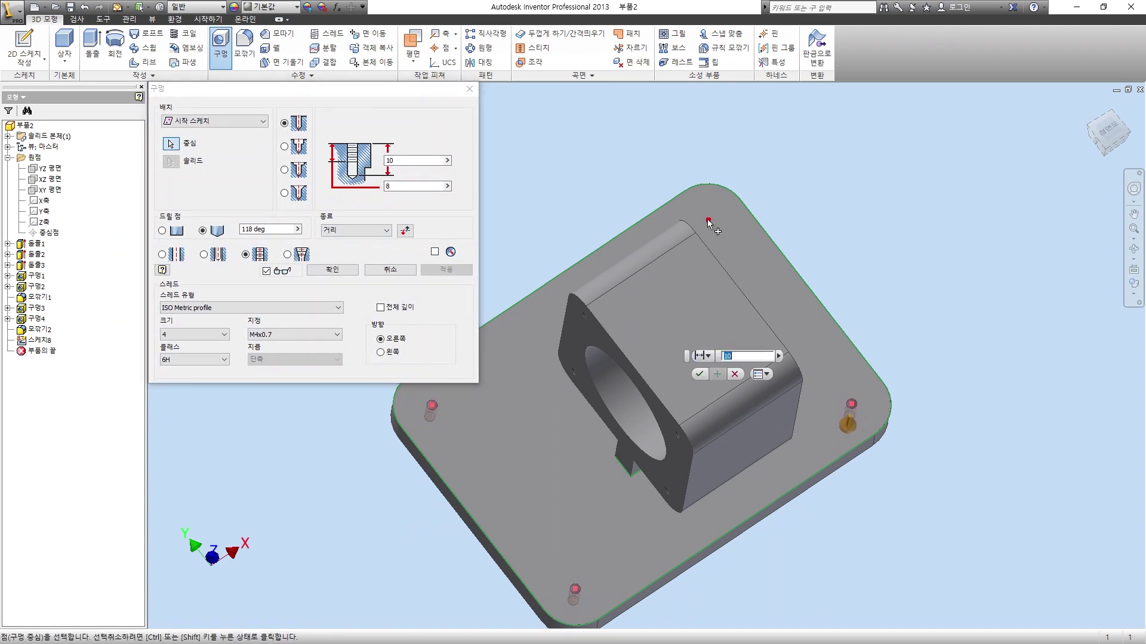
left_click(354, 232)
left_click(353, 247)
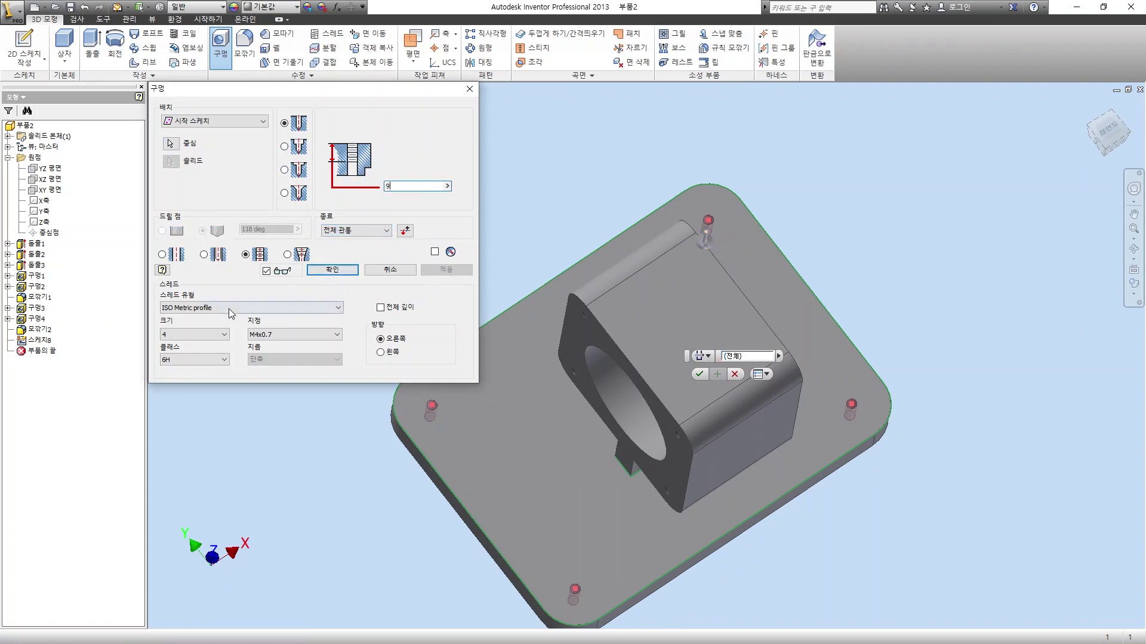
left_click(174, 259)
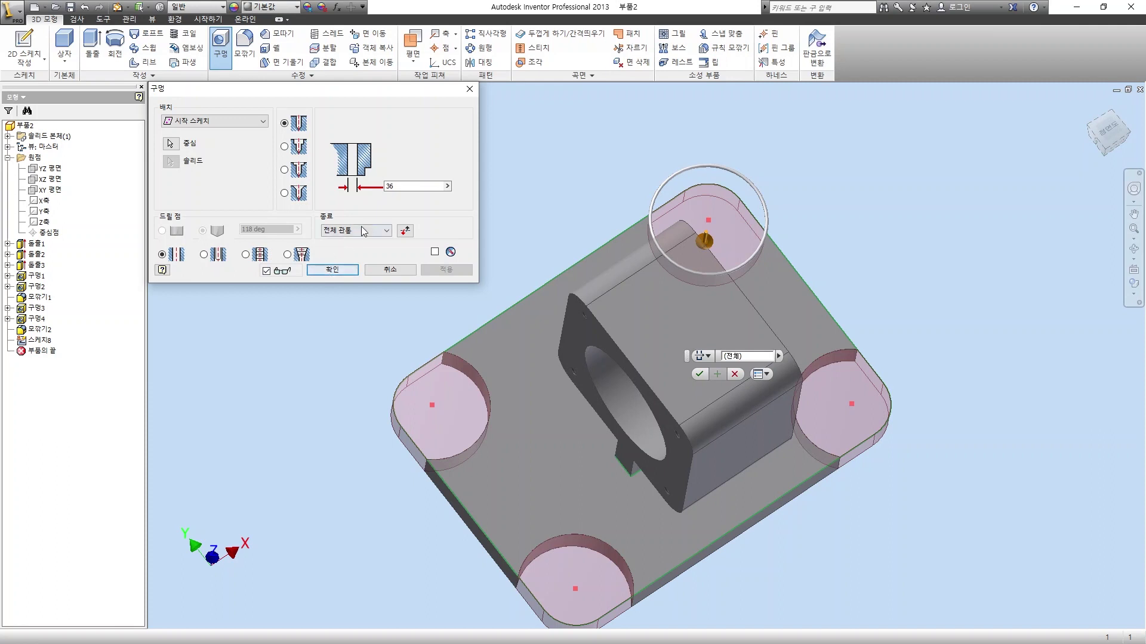
left_click(403, 187)
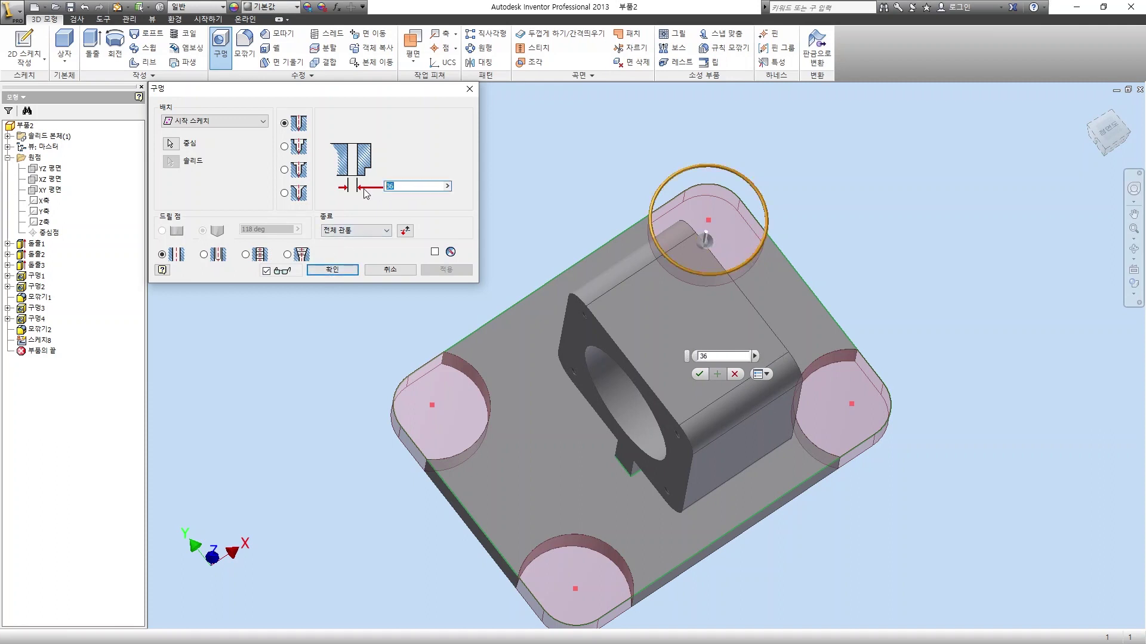
left_click(331, 270)
Fillet the eight outer vertical edges of the cross-shaped support with a 3 mm radius
middle_click_drag(312, 340, 416, 207, "shift")
left_click(244, 47)
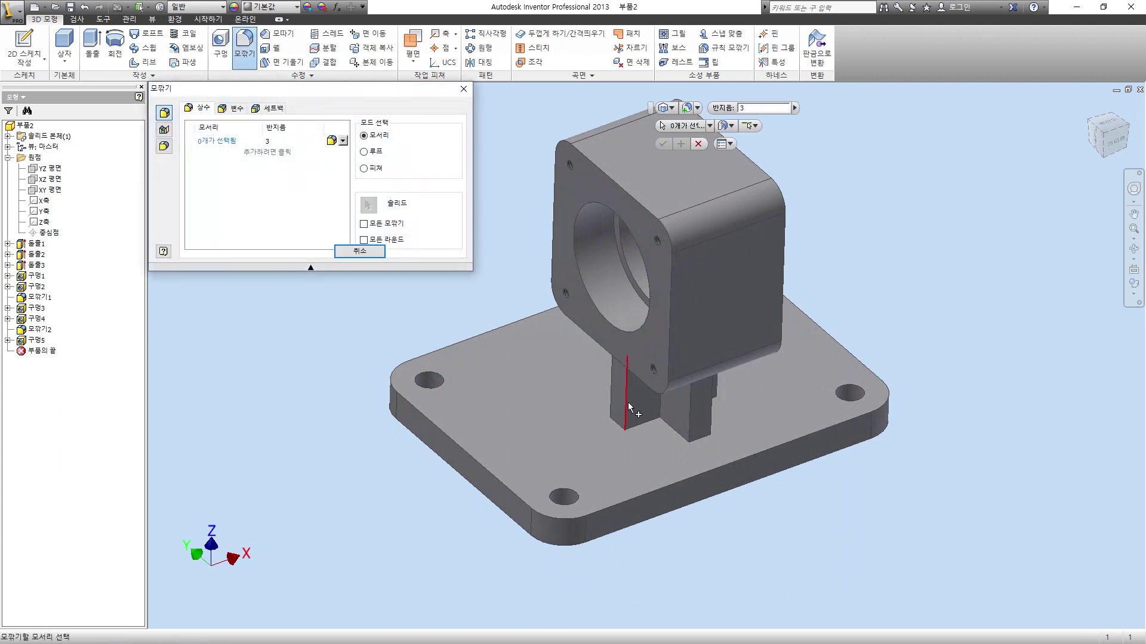
left_click(661, 414)
left_click(690, 430)
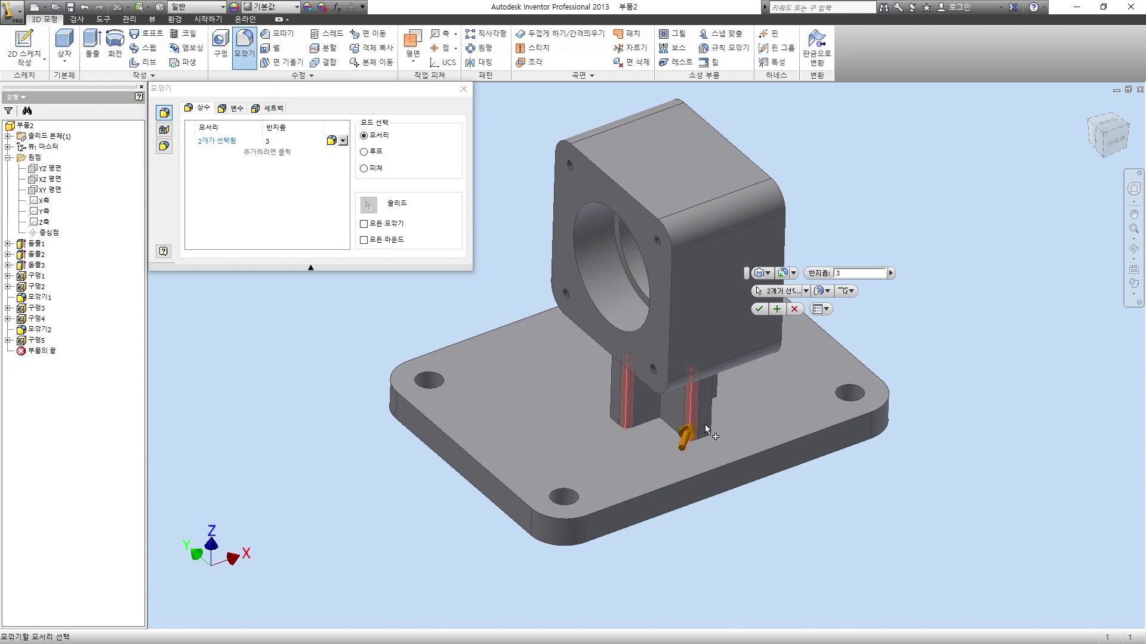
middle_click_drag(710, 429, 558, 400, "shift")
left_click(558, 400)
left_click(619, 371)
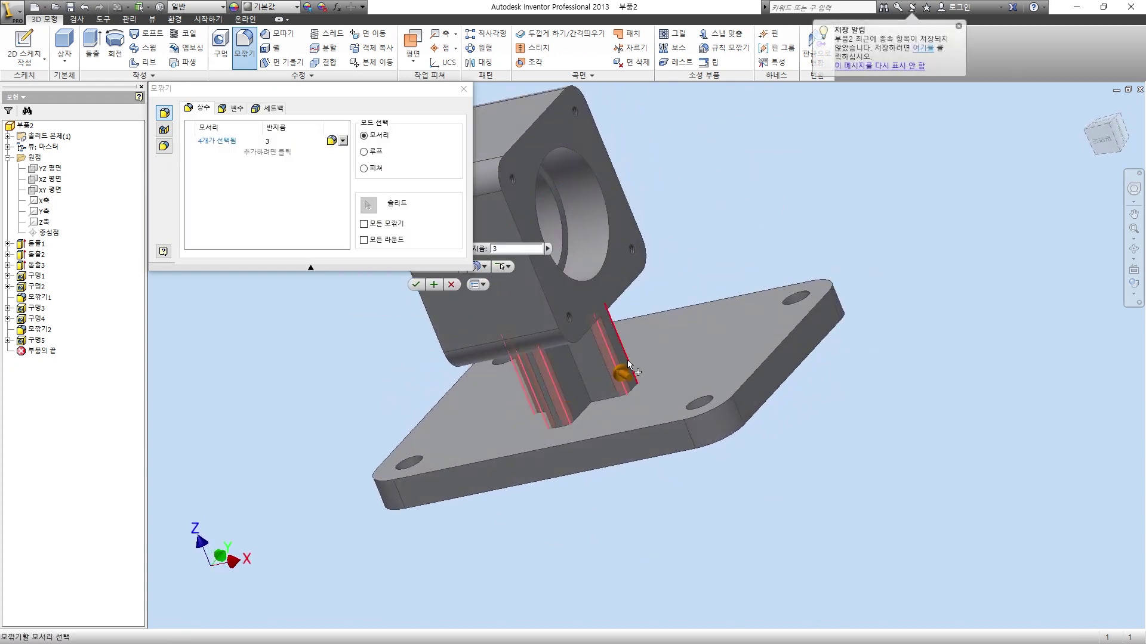
left_click(627, 362)
middle_click_drag(667, 365, 580, 427, "shift")
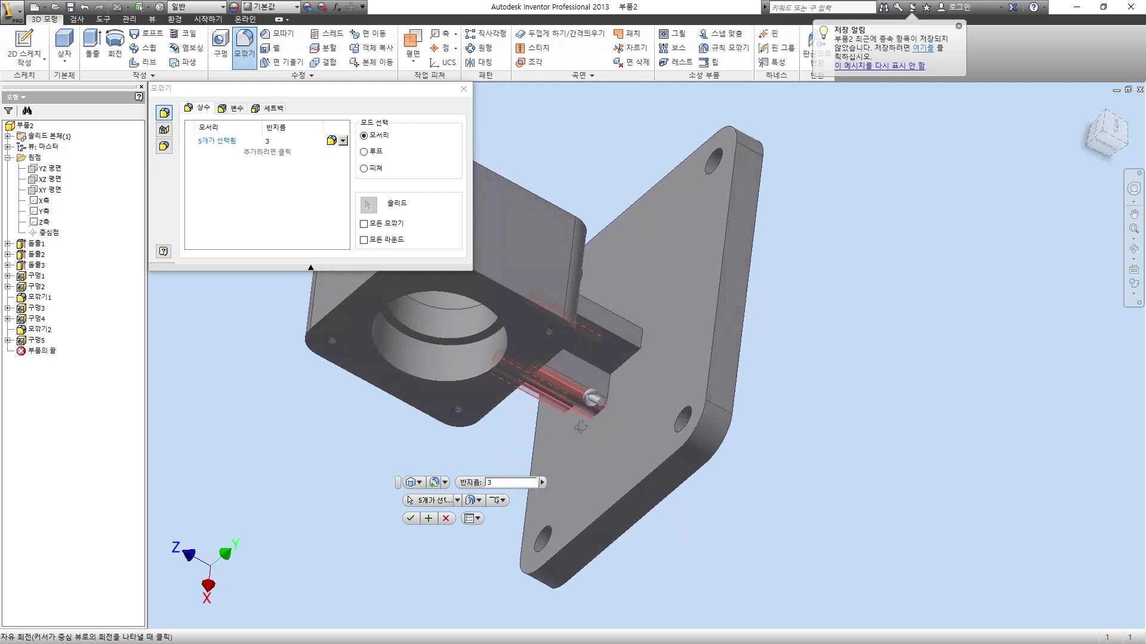
left_click(615, 346)
left_click(623, 338)
middle_click_drag(634, 317, 596, 334, "shift")
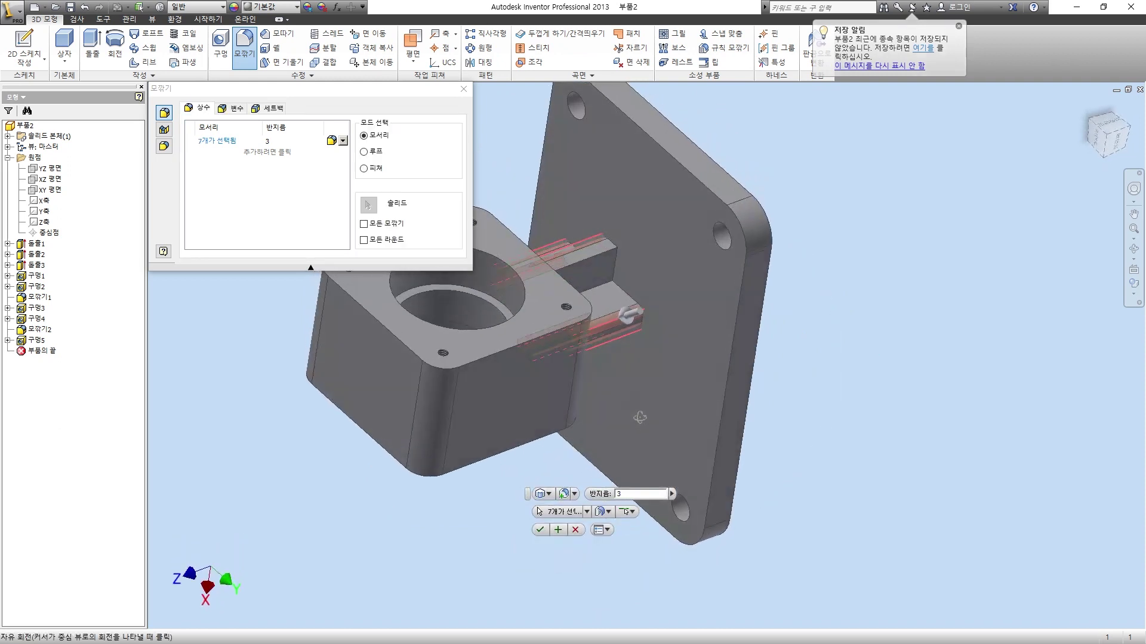
left_click(600, 255)
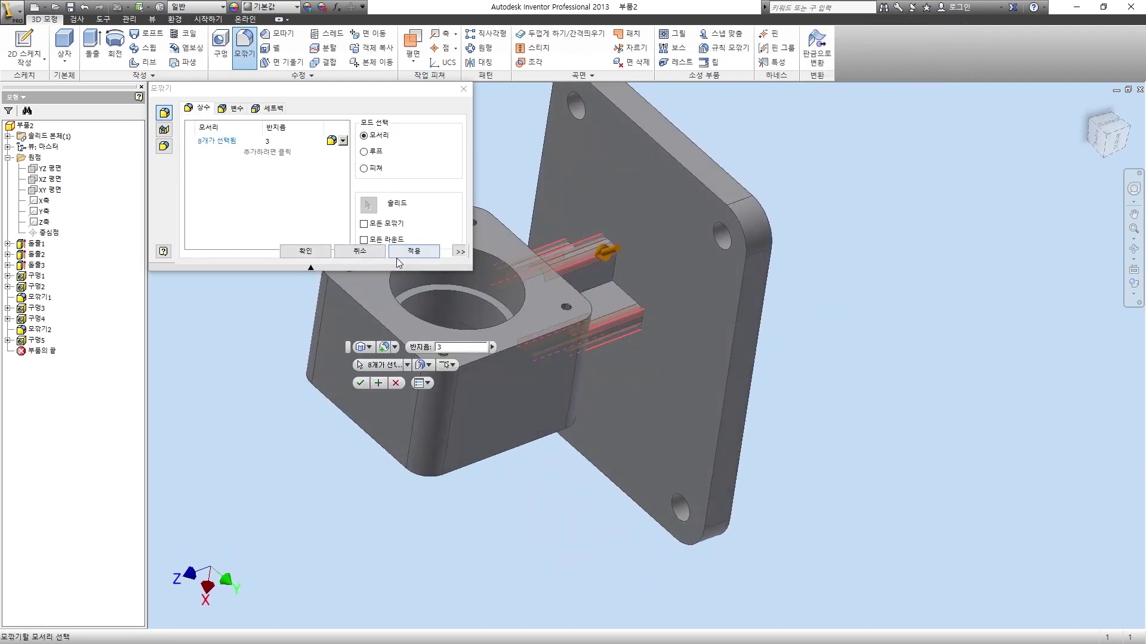
left_click(414, 250)
Fillet the four inner vertical corner edges of the cross-shaped support with a 3 mm radius
left_click(600, 292)
middle_click_drag(601, 292, 394, 285, "shift")
left_click(614, 357)
left_click(574, 359)
left_click(588, 344)
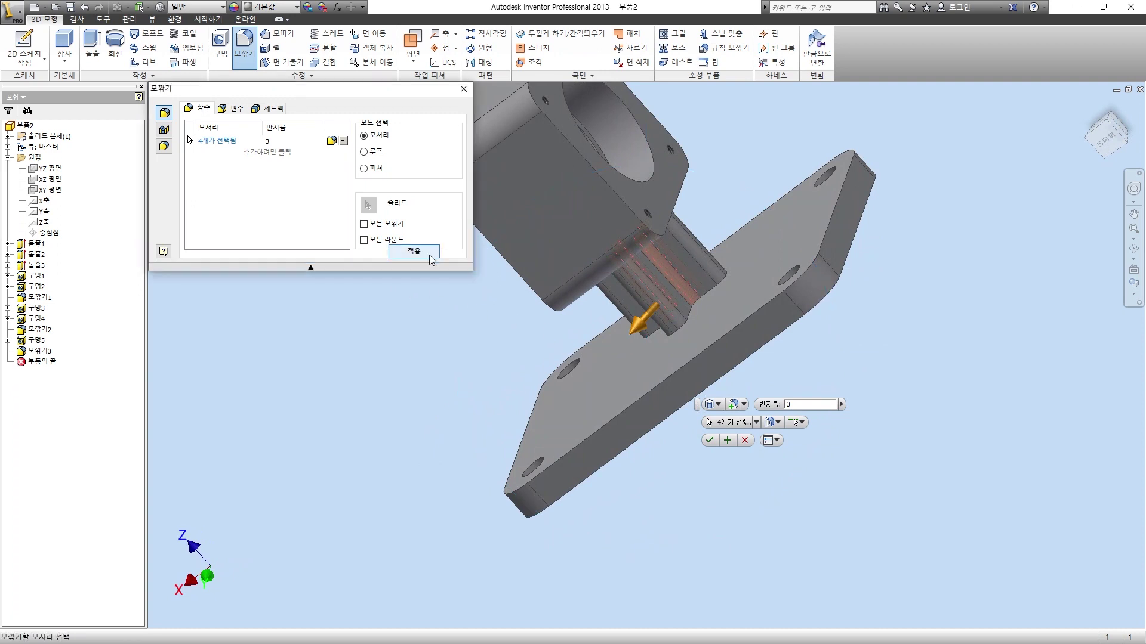
Fillet the support's edge loops at the base plate and block, plus the base plate's upper outer edge, with a 3 mm radius
left_click(701, 299)
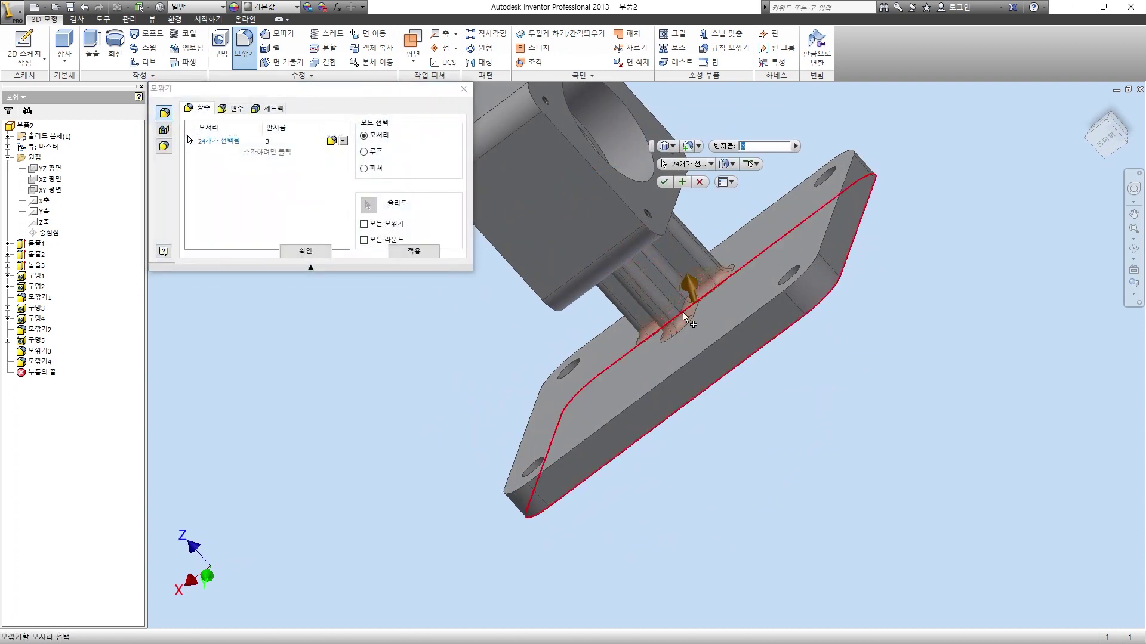
key("Escape")
left_click(244, 48)
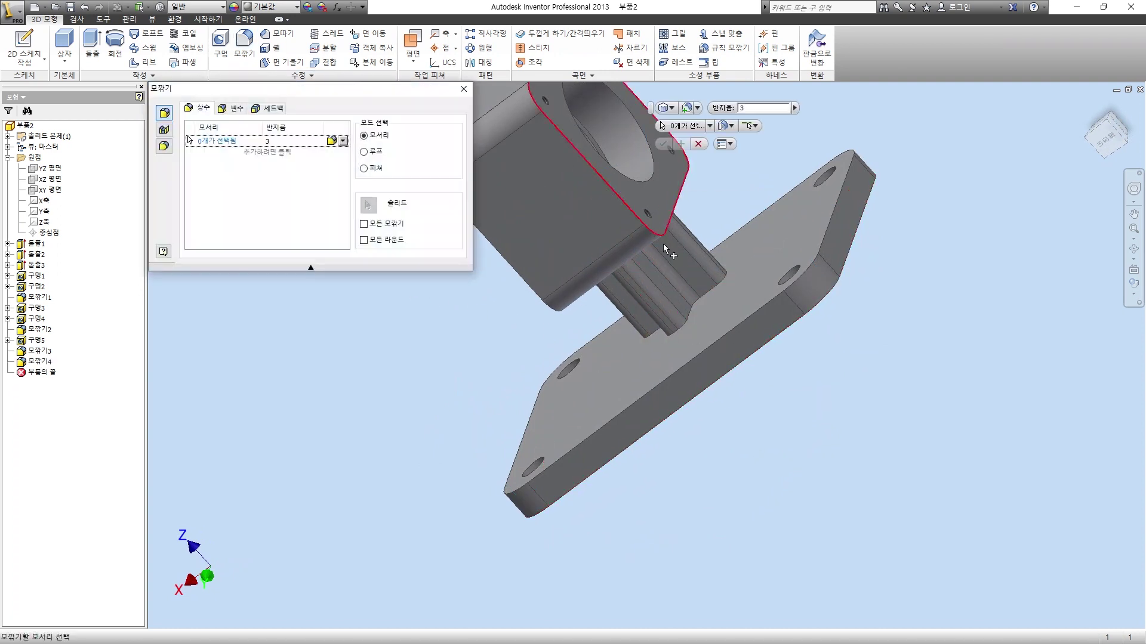
left_click(697, 296)
middle_click_drag(697, 295, 765, 303, "shift")
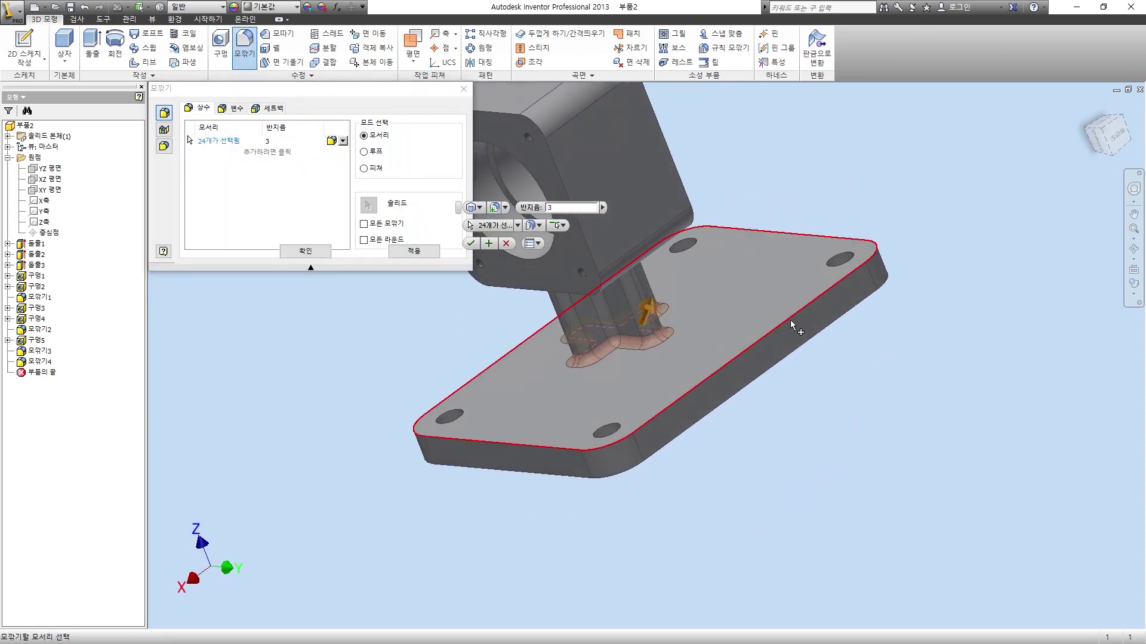
left_click(788, 343)
middle_click_drag(788, 344, 662, 299, "shift")
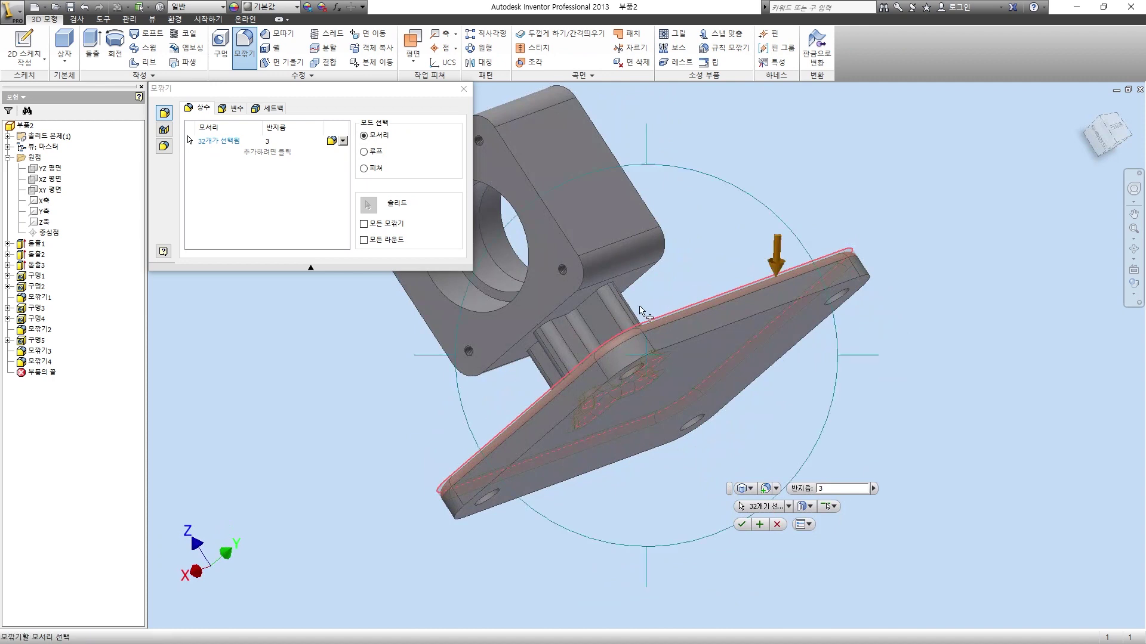
left_click(574, 331)
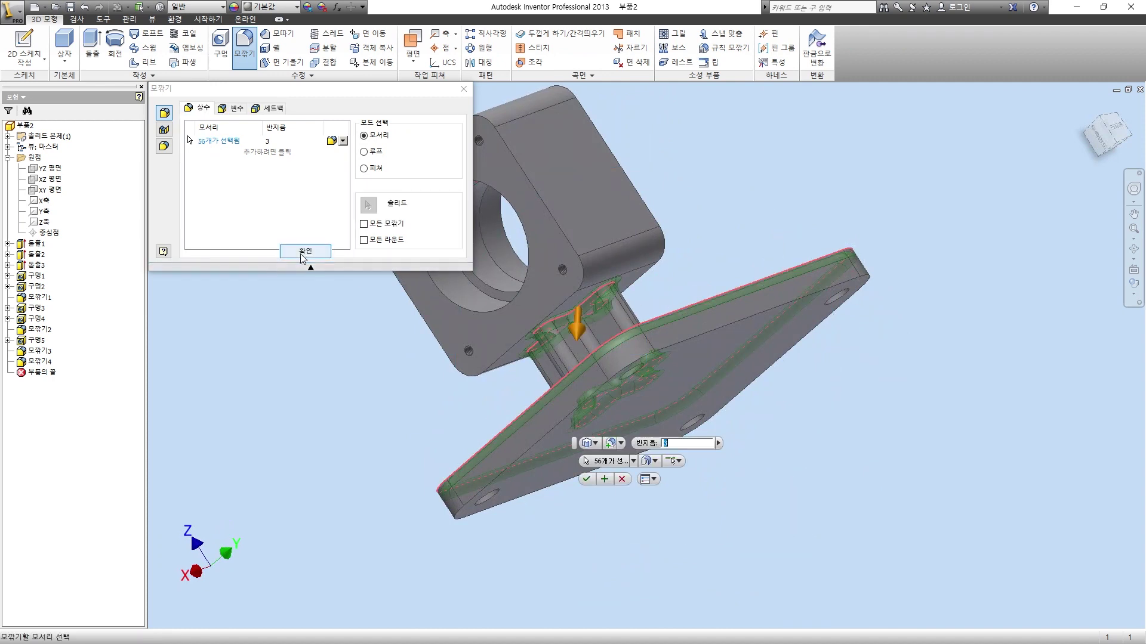
left_click(303, 257)
Chamfer the circular edges of the bore openings on both counterbored faces of the block by 1 mm
middle_click_drag(750, 211, 774, 251)
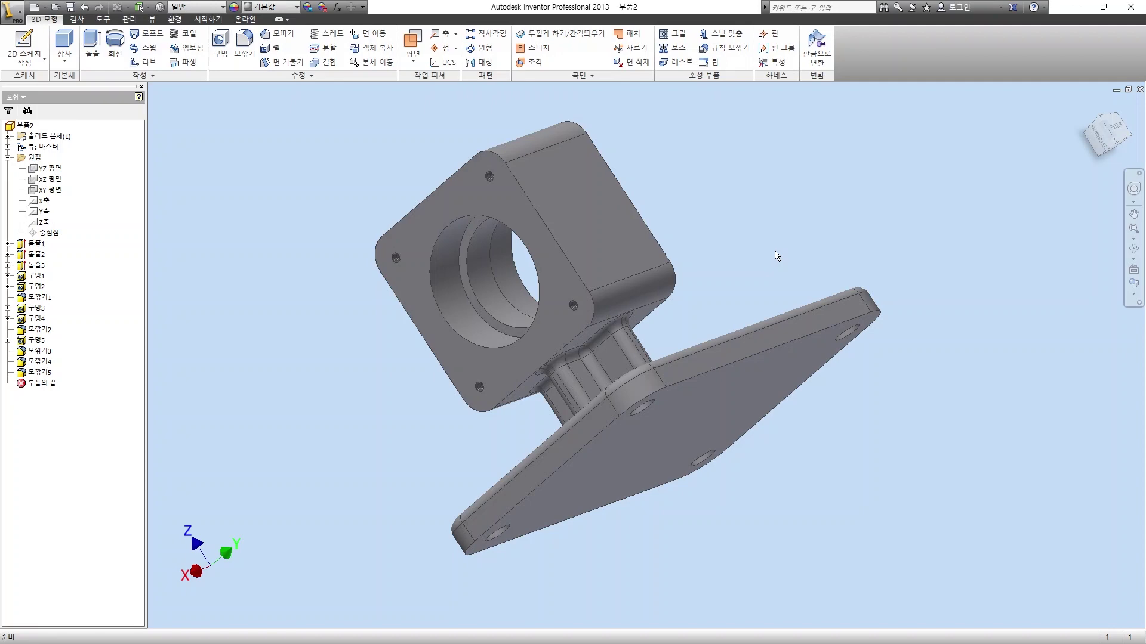
middle_click_drag(780, 257, 725, 434, "shift")
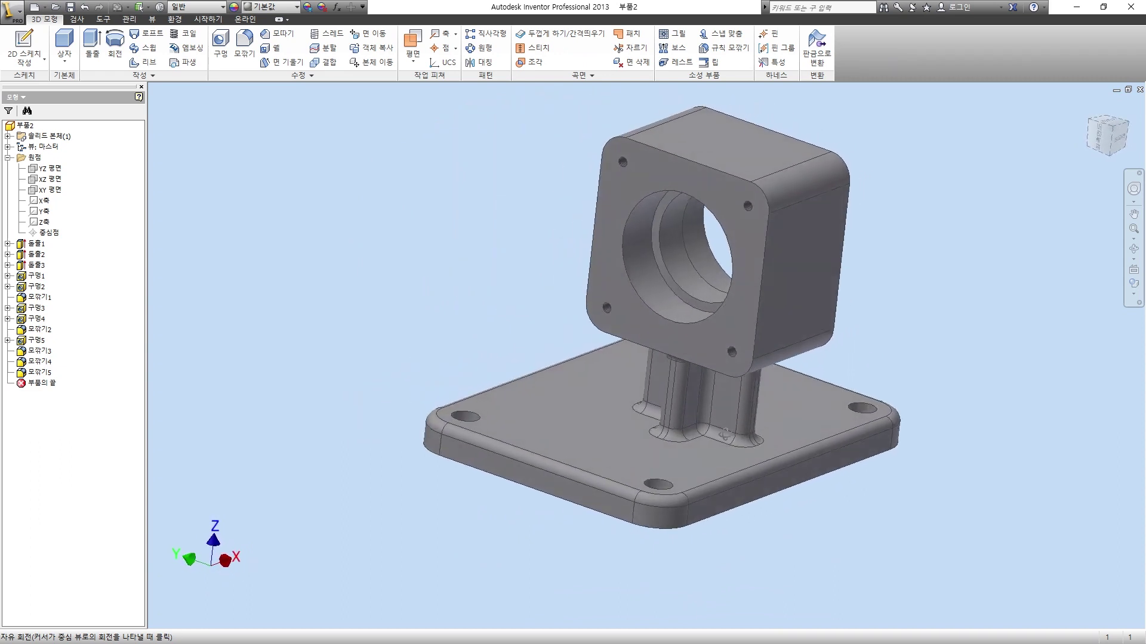
left_click(277, 34)
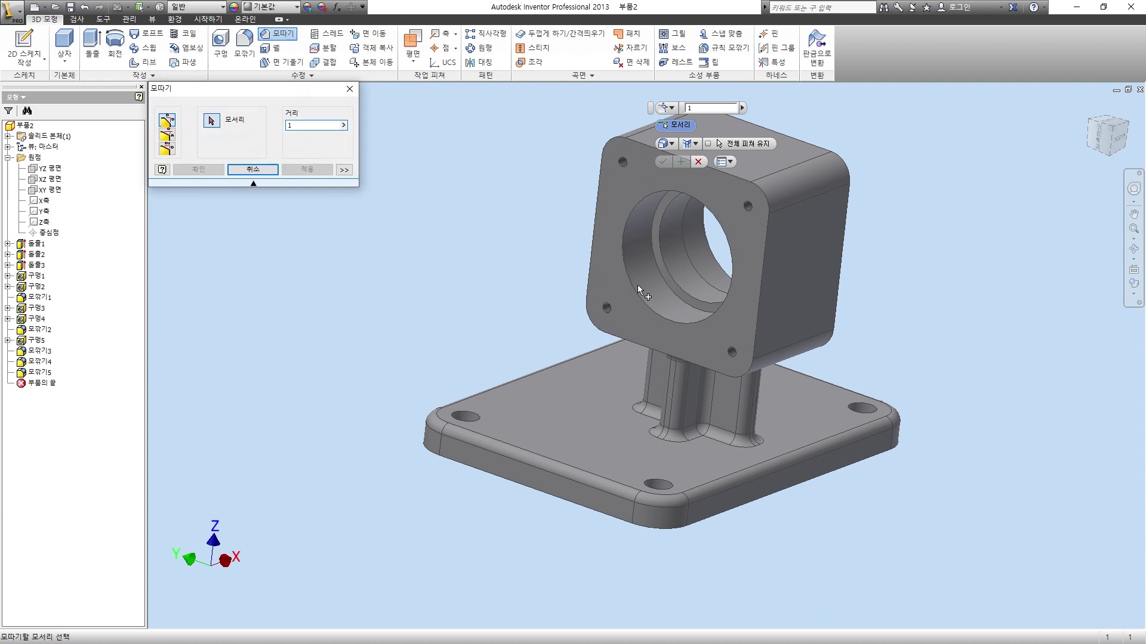
left_click(656, 307)
middle_click_drag(660, 307, 517, 327, "shift")
middle_click_drag(601, 301, 619, 301, "shift")
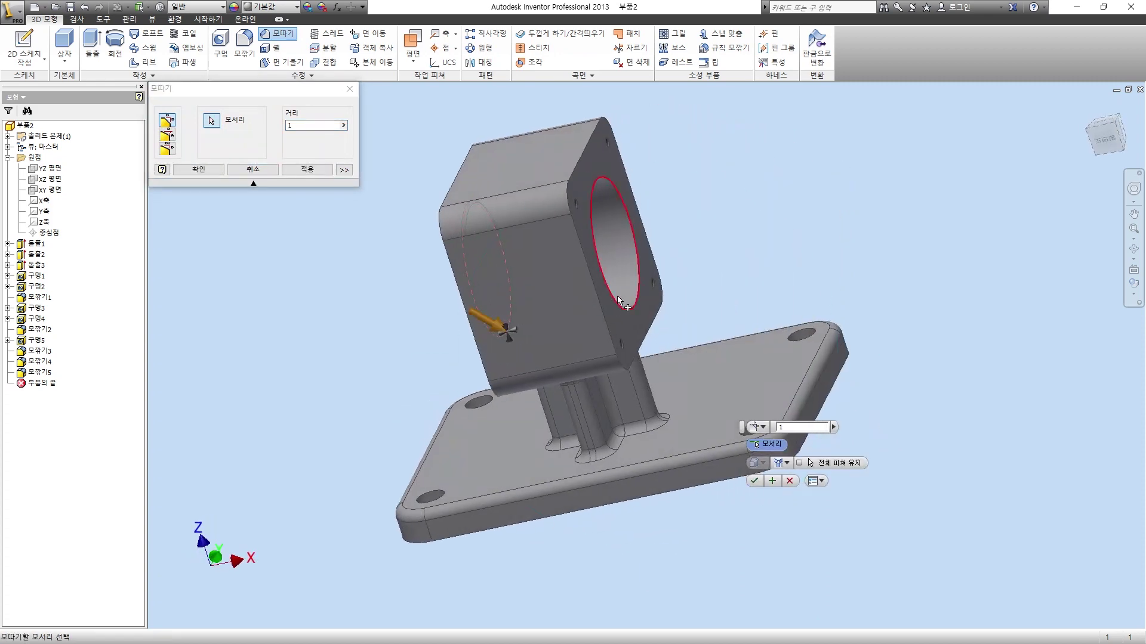
left_click(199, 169)
middle_click_drag(597, 299, 700, 297, "shift")
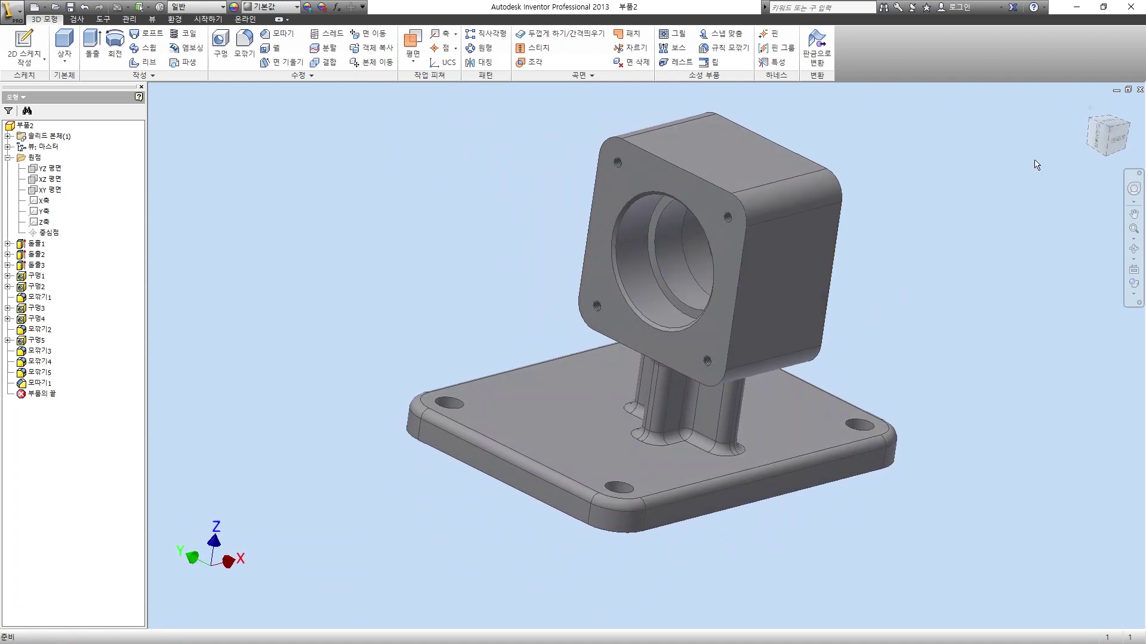
left_click(1110, 135)
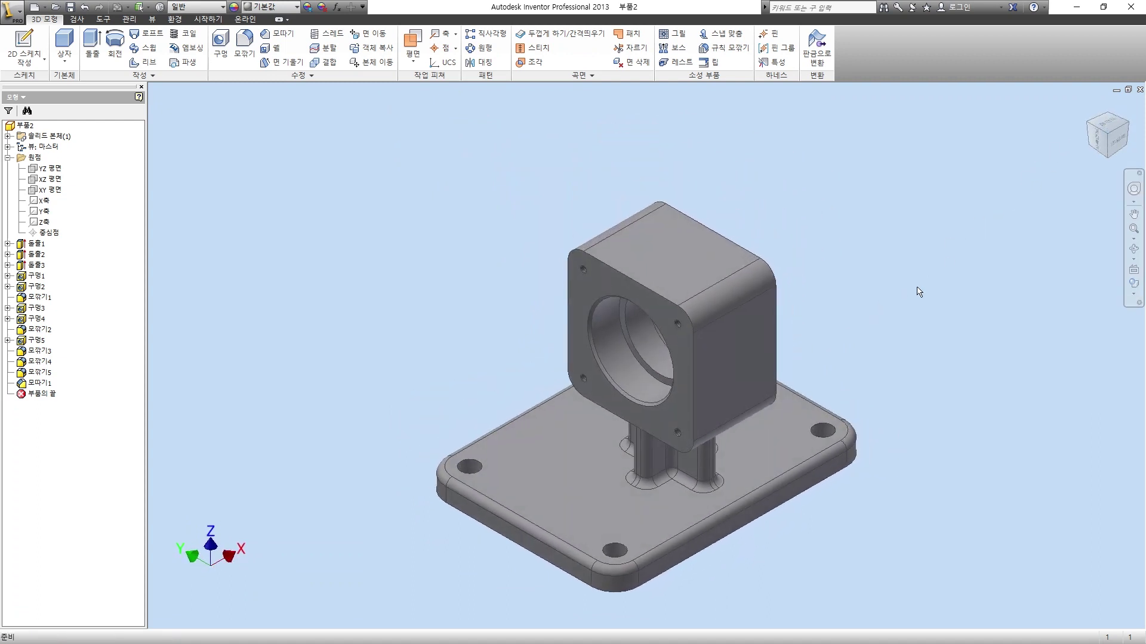